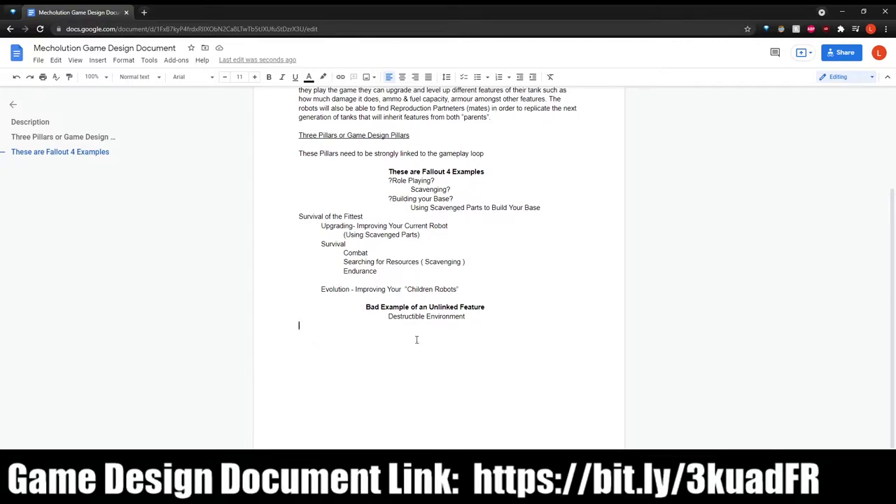
# Type the underlined heading 'What is the Player Experience' on its own line below Destructible Environment.
pyautogui.write('What')
pyautogui.press('BackSpace')
pyautogui.press('BackSpace')
pyautogui.press('BackSpace')
pyautogui.press('BackSpace')
pyautogui.press('BackSpace')
pyautogui.hotkey('ctrl', 'u')
pyautogui.write('What is the')
pyautogui.press('Left')
pyautogui.press('Left')
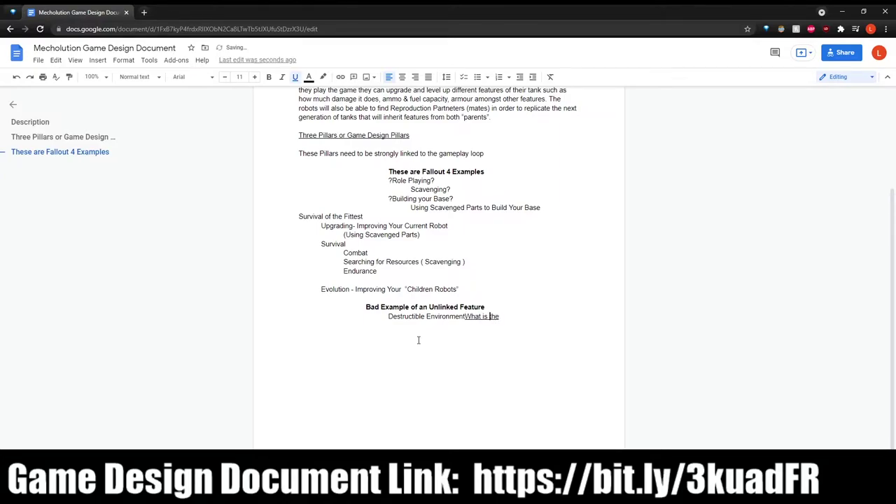
pyautogui.press('Left')
pyautogui.press('Return')
pyautogui.press('Return')
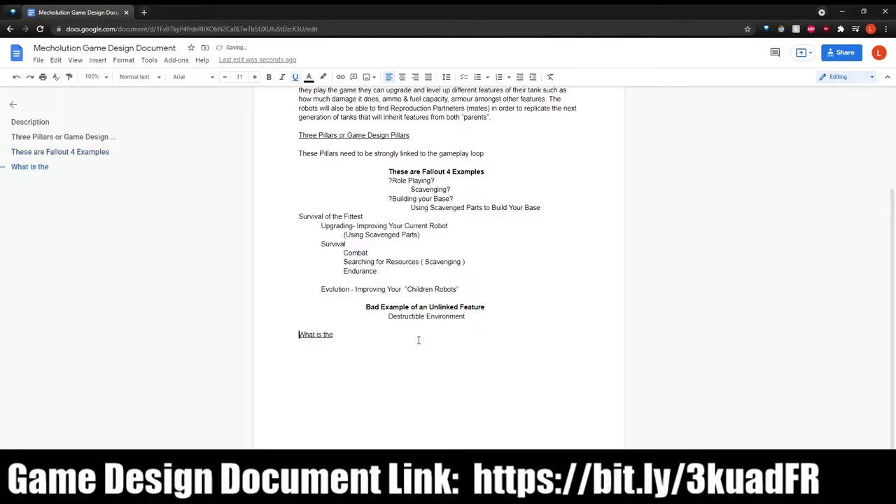
pyautogui.press('Right')
pyautogui.press('Right')
pyautogui.write('Player Experience')
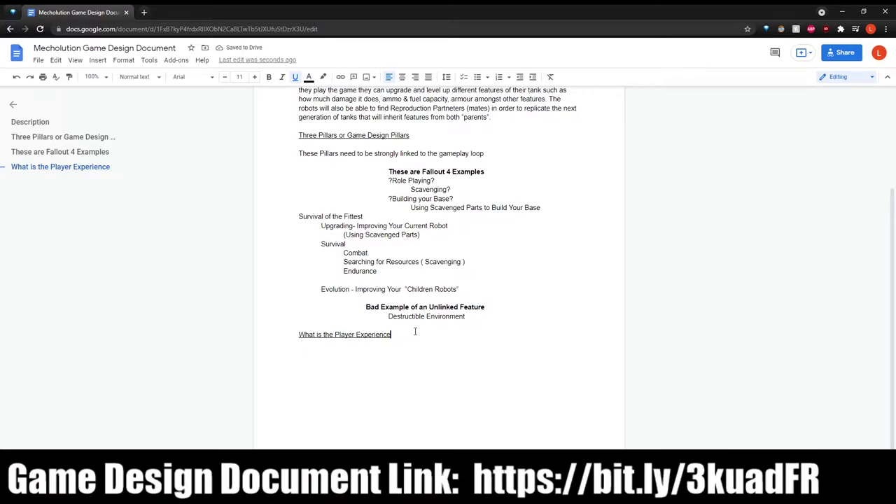
pyautogui.press('Up')
# Add the non-underlined line 'Why Should they play?' under the heading.
pyautogui.click(415, 352)
pyautogui.press('Return')
pyautogui.click(294, 77)
pyautogui.write('Why S')
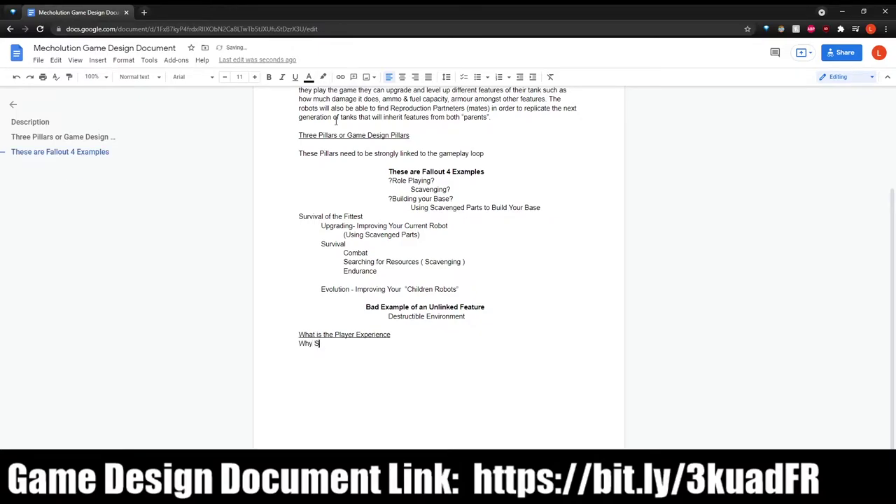
pyautogui.write('hould they play?')
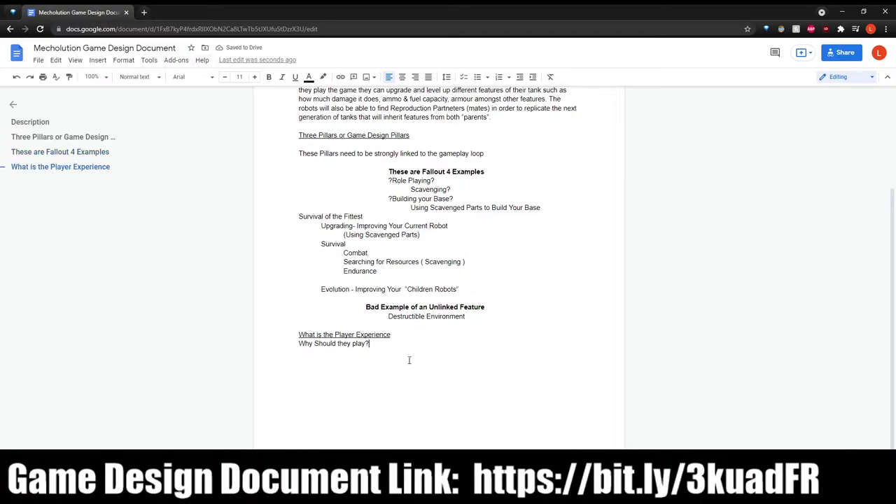
# Add 'How are you going to engage with the player?' followed by an indented empty line.
pyautogui.press('Return')
pyautogui.write('How are you going to engag')
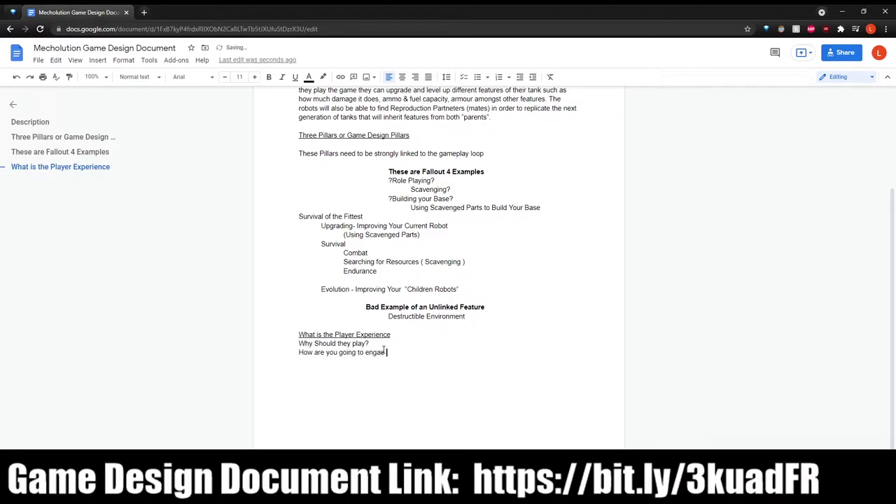
pyautogui.press('BackSpace')
pyautogui.write('ge with the player?')
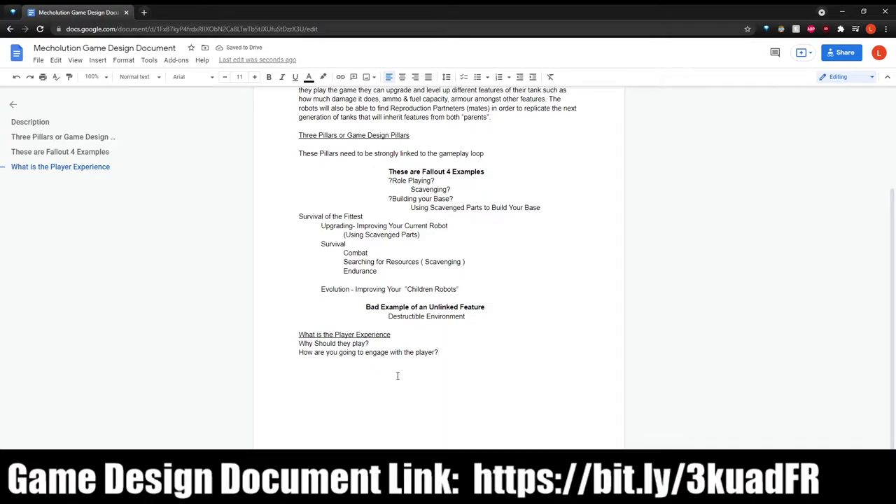
pyautogui.press('Return')
pyautogui.press('Tab')
pyautogui.press('Return')
pyautogui.press('Tab')
# Add an underlined 'Challenge' entry with the plain question 'How are they being challenged'.
pyautogui.write('Challenge')
pyautogui.click(324, 353)
pyautogui.moveTo(322, 360); pyautogui.dragTo(355, 361)
pyautogui.click(294, 77)
pyautogui.click(392, 360)
pyautogui.press('Return')
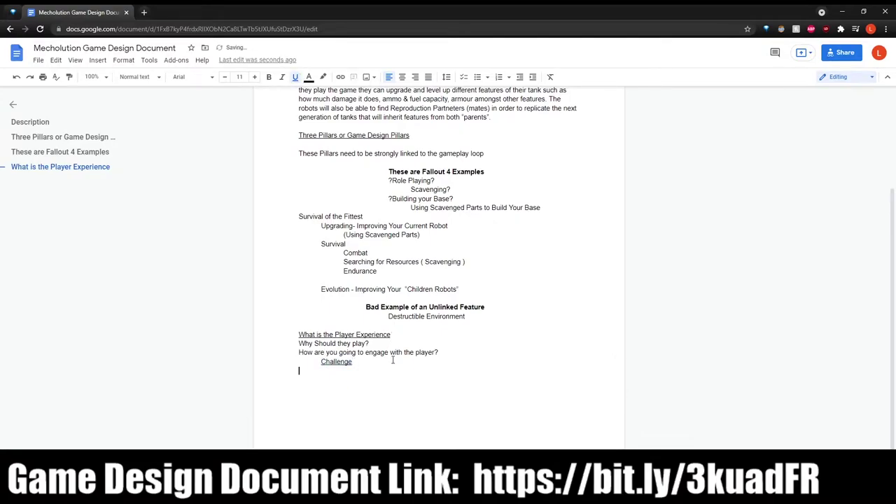
pyautogui.write('How are they')
pyautogui.press('BackSpace')
pyautogui.press('BackSpace')
pyautogui.press('BackSpace')
pyautogui.press('BackSpace')
pyautogui.press('BackSpace')
pyautogui.press('BackSpace')
pyautogui.press('BackSpace')
pyautogui.press('BackSpace')
pyautogui.press('BackSpace')
pyautogui.press('BackSpace')
pyautogui.press('BackSpace')
pyautogui.press('BackSpace')
pyautogui.hotkey('ctrl', 'u')
pyautogui.write('How are they being challenged')
pyautogui.press('Return')
# Add 'Mastery' with the question 'How are they mastering the game?' below it.
pyautogui.write('Mastery')
pyautogui.rightClick(393, 360)
pyautogui.press('Escape')
pyautogui.moveTo(347, 380); pyautogui.dragTo(314, 381)
pyautogui.click(353, 380)
pyautogui.press('Return')
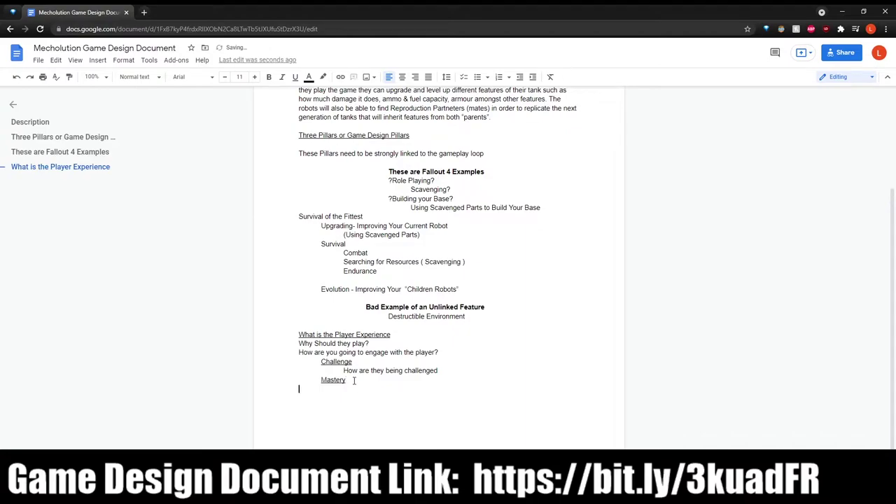
pyautogui.write('How are they mastering the game')
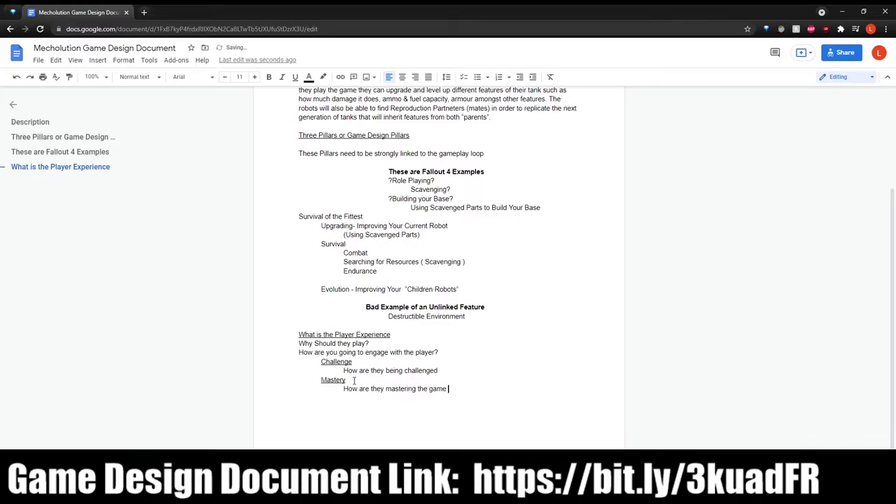
pyautogui.press('BackSpace')
pyautogui.write('?')
pyautogui.write(' How')
pyautogui.press('BackSpace')
pyautogui.press('BackSpace')
pyautogui.press('BackSpace')
pyautogui.press('BackSpace')
pyautogui.press('BackSpace')
# Add a further-indented note 'How do they get good at the game'.
pyautogui.press('Return')
pyautogui.press('Tab')
pyautogui.write('How do they get good at the game')
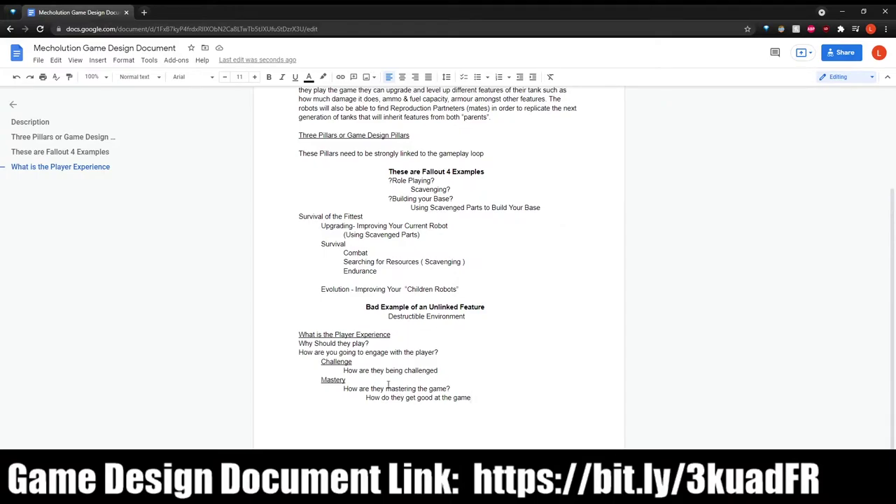
pyautogui.moveTo(524, 390); pyautogui.dragTo(477, 397)
# End the mastery note with '?' and add an indented, underlined 'Reward' entry.
pyautogui.click(478, 397)
pyautogui.write('?')
pyautogui.press('Return')
pyautogui.press('Tab')
pyautogui.write('Rewarded')
pyautogui.press('BackSpace')
pyautogui.press('BackSpace')
pyautogui.doubleClick(333, 412)
pyautogui.hotkey('ctrl', 'u')
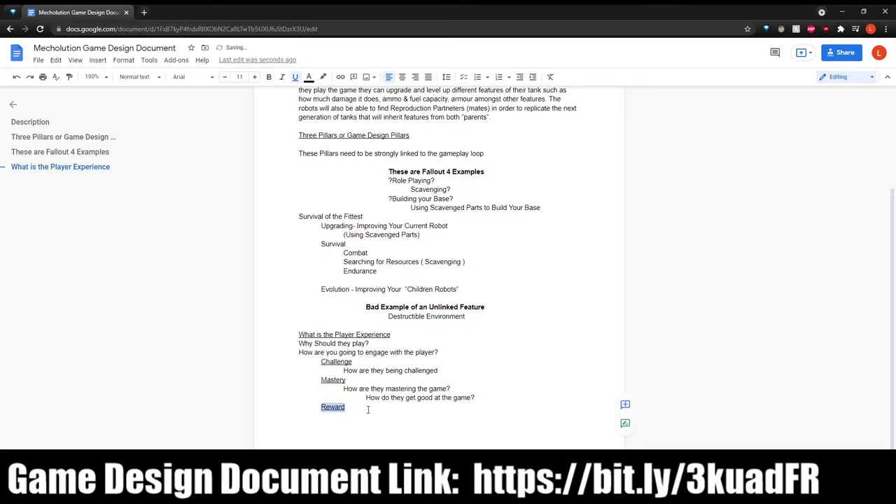
pyautogui.click(367, 410)
# Add the non-underlined indented question 'How do they know they are getting good' under Reward.
pyautogui.press('Return')
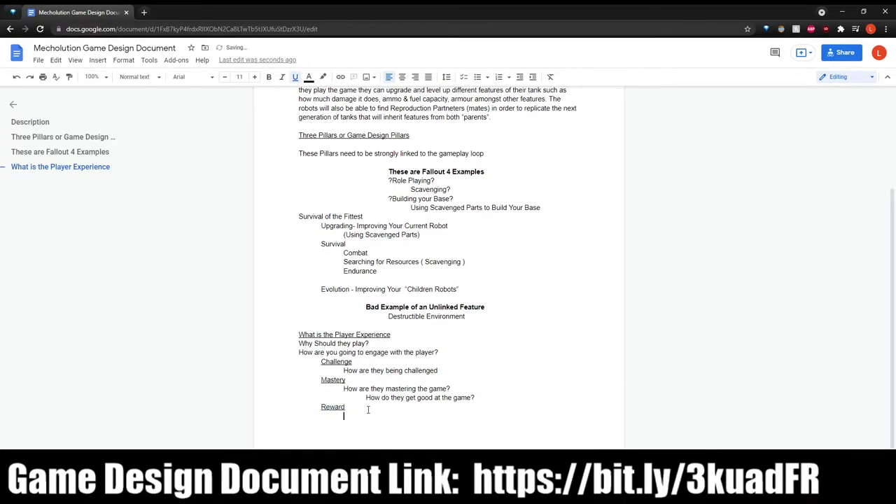
pyautogui.press('Tab')
pyautogui.write('How do they know they are getting good')
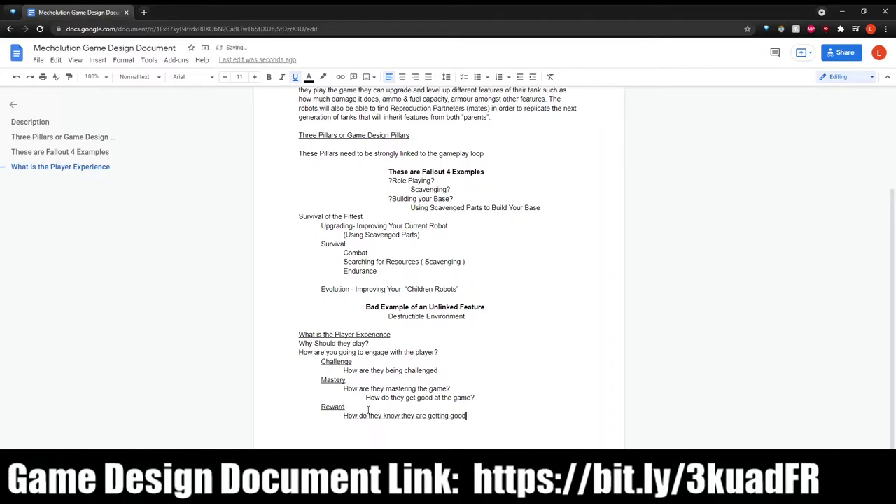
pyautogui.moveTo(468, 417); pyautogui.dragTo(348, 420)
pyautogui.hotkey('ctrl', 'u')
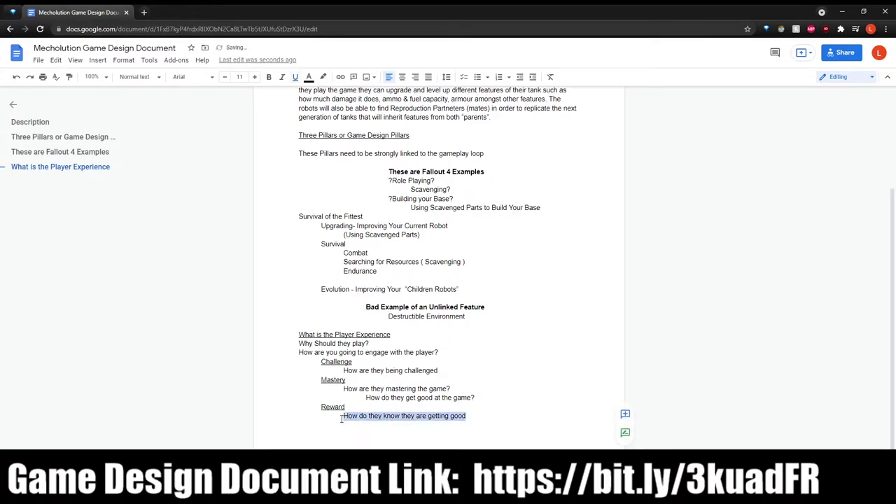
pyautogui.click(348, 424)
pyautogui.click(339, 409)
pyautogui.click(369, 417)
pyautogui.click(467, 418)
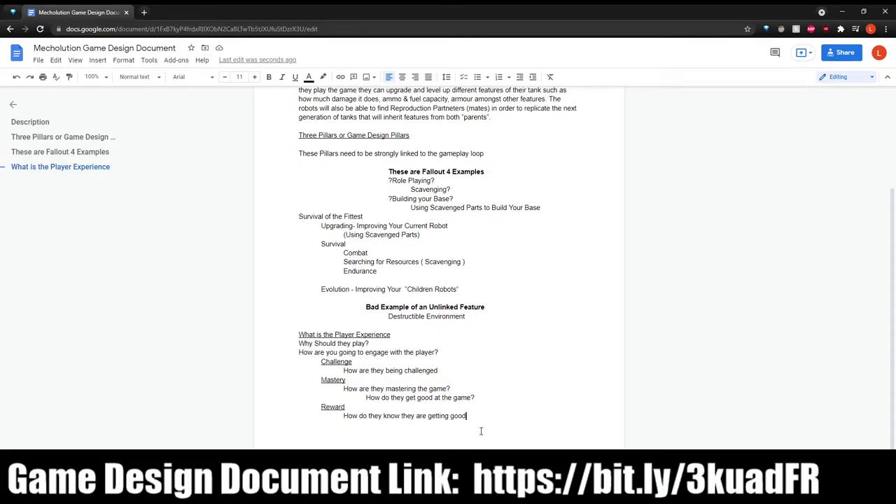
# Insert an empty line right after 'How are they being challenged'.
pyautogui.press('Up')
pyautogui.click(438, 364)
pyautogui.click(468, 417)
pyautogui.click(440, 370)
pyautogui.press('Return')
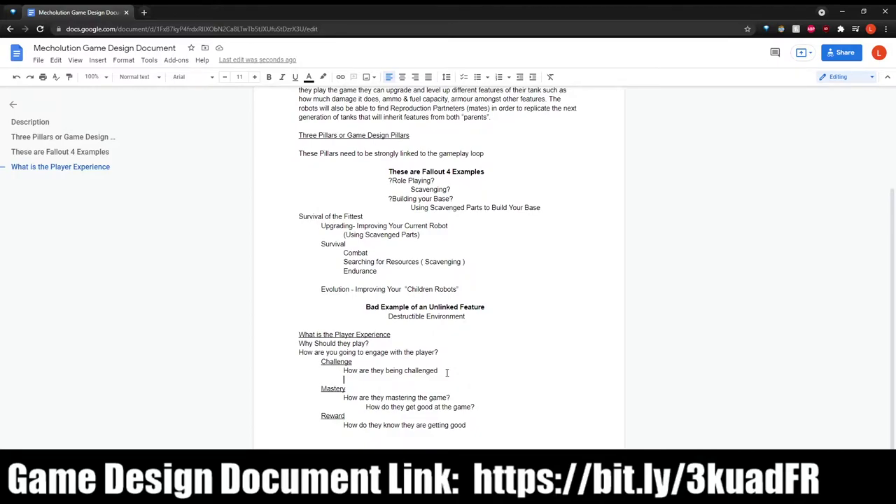
# List 'Make it Harder', 'Introduce new features/ Mechanics' and 'Change the rule set ( Change hoe the game is being made'.
pyautogui.write('Make it Harder')
pyautogui.press('Return')
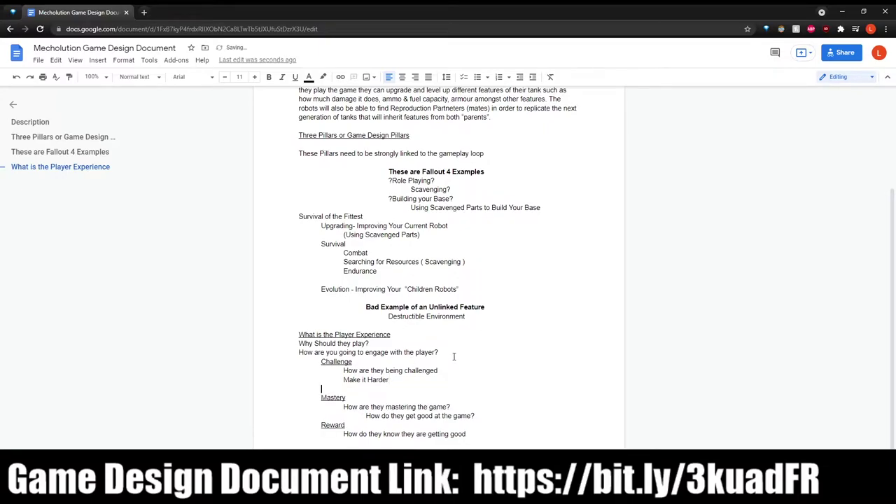
pyautogui.write('Introduce new features/ Mechanics')
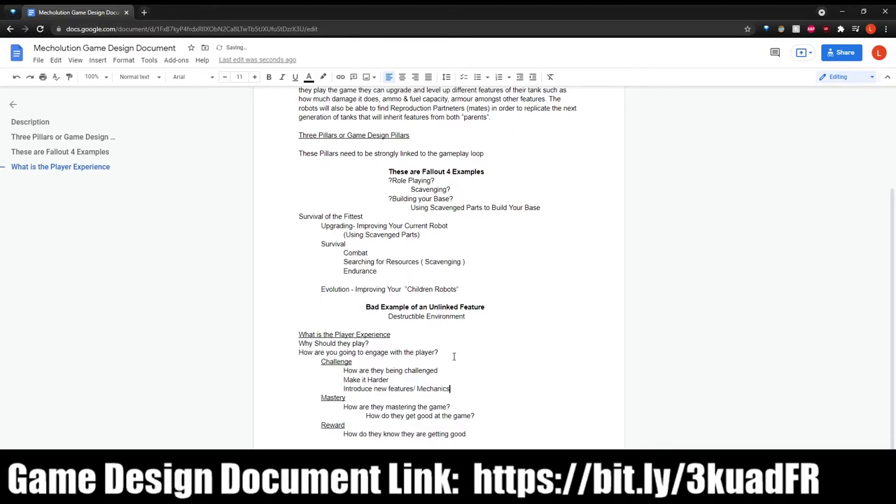
pyautogui.press('Return')
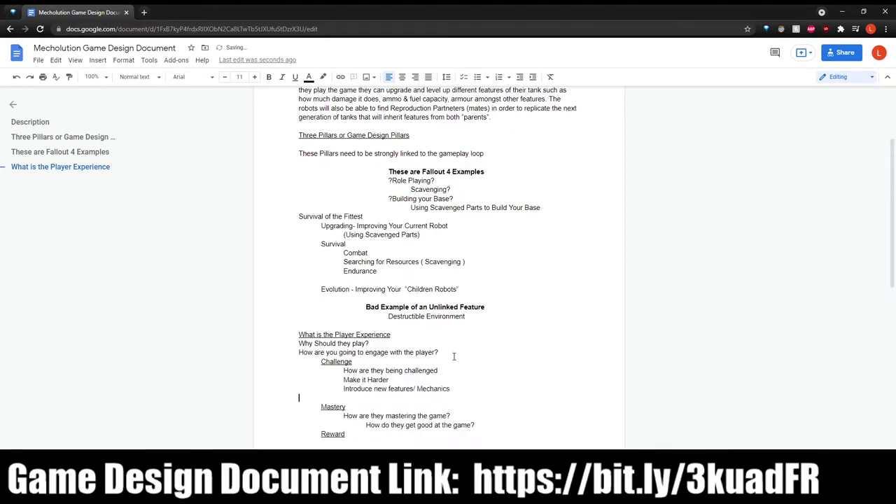
pyautogui.write('Change the rule set')
pyautogui.press('BackSpace')
pyautogui.write('( cage')
pyautogui.press('BackSpace')
pyautogui.press('BackSpace')
pyautogui.press('BackSpace')
pyautogui.press('BackSpace')
pyautogui.press('BackSpace')
pyautogui.write('Change ')
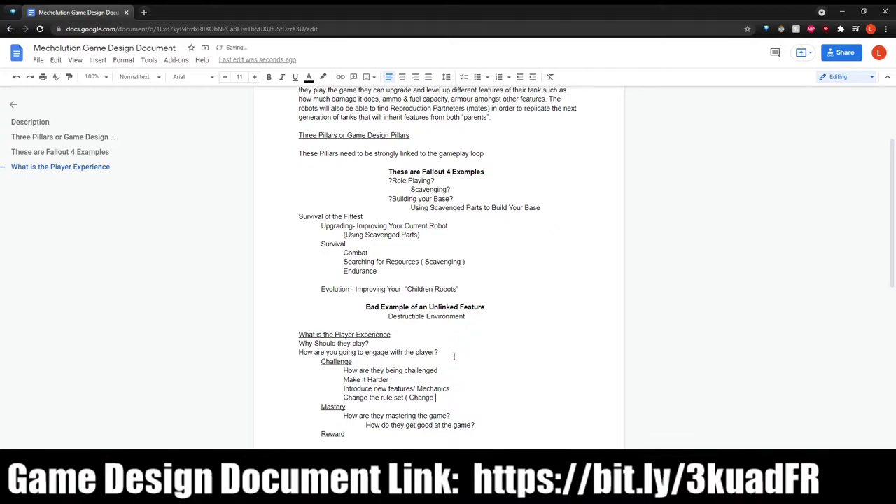
pyautogui.write('hoe the game is being made')
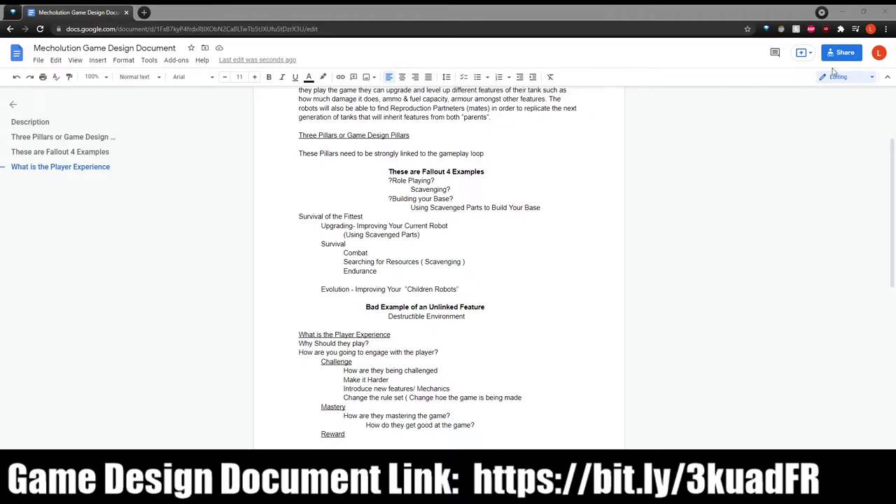
# Open the account menu at the top-right of the window.
pyautogui.click(881, 56)
# Copy the document's shareable link via Share, then return the cursor after Reward.
pyautogui.click(624, 97)
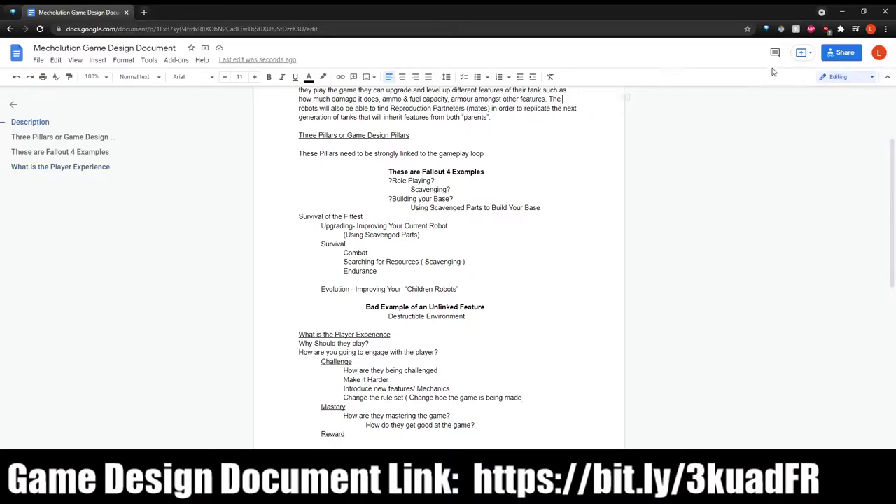
pyautogui.click(846, 52)
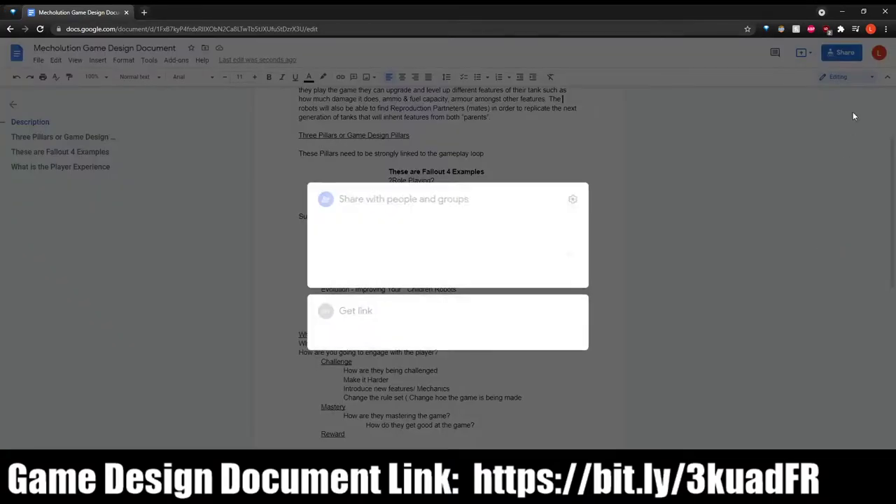
pyautogui.click(570, 336)
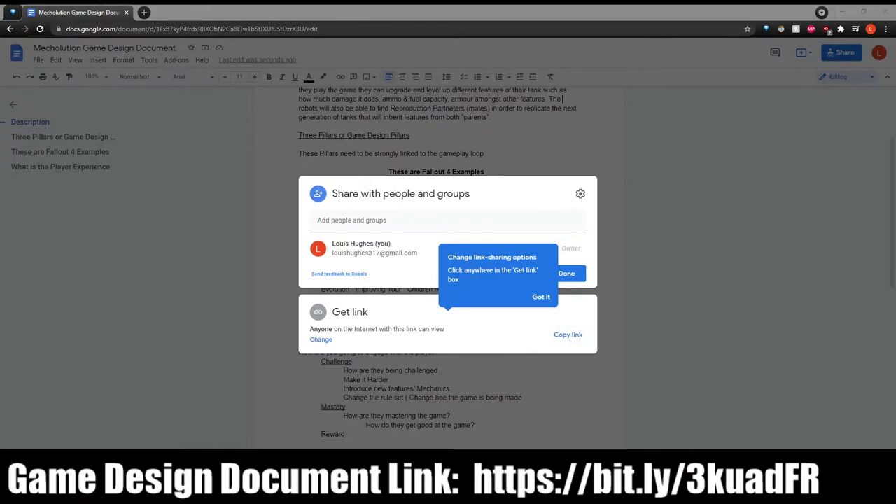
pyautogui.click(718, 179)
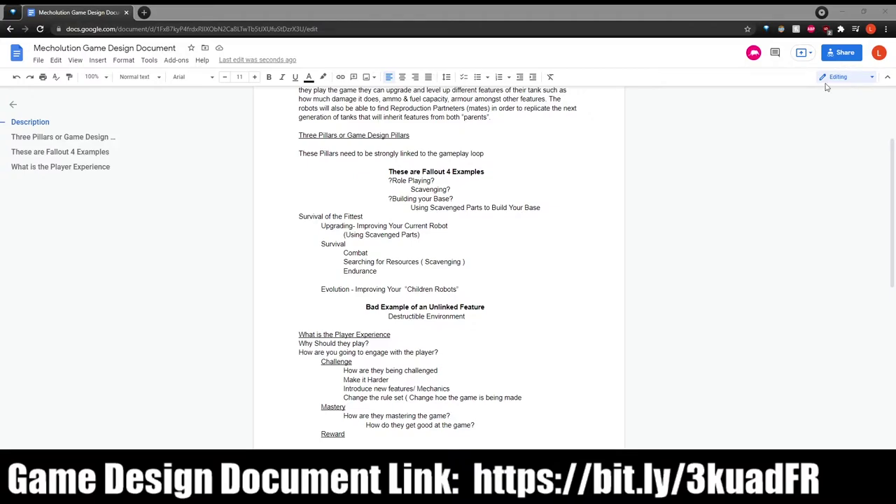
pyautogui.click(347, 434)
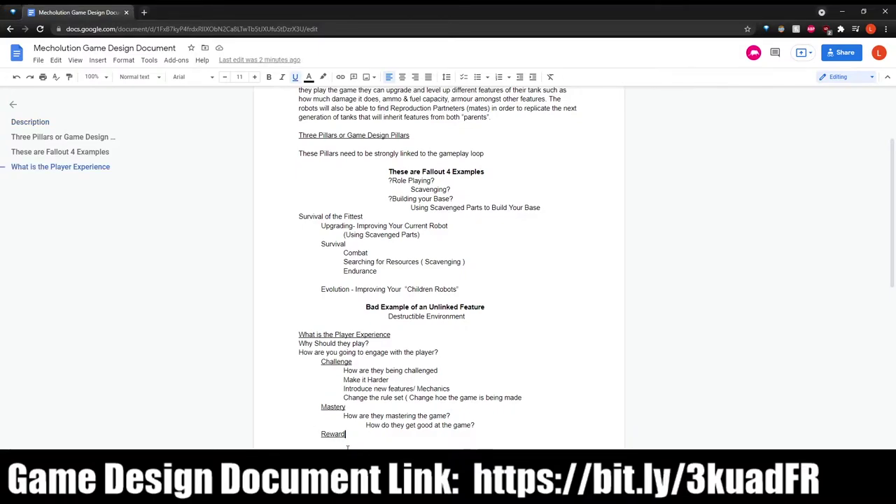
# Retype Reward's final 'd', turn off underlining, and bring up spelling suggestions for 'Acheivements'.
pyautogui.press('Return')
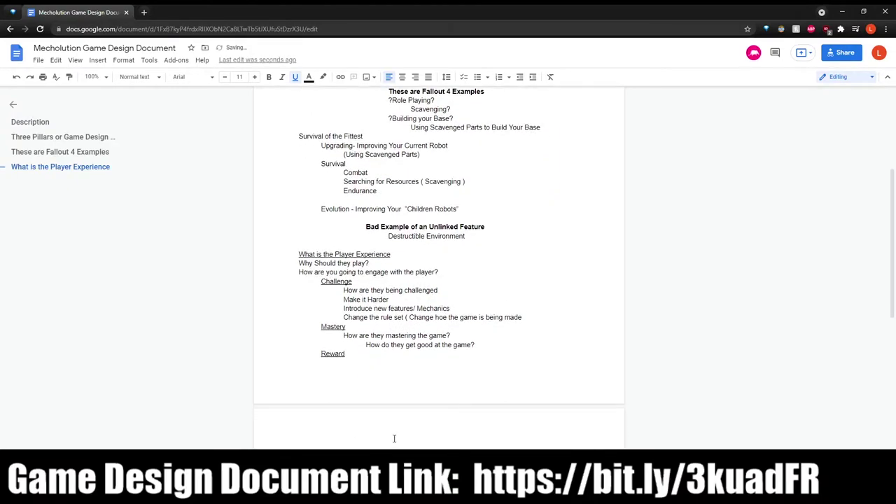
pyautogui.press('BackSpace')
pyautogui.write('d')
pyautogui.hotkey('ctrl', 'u')
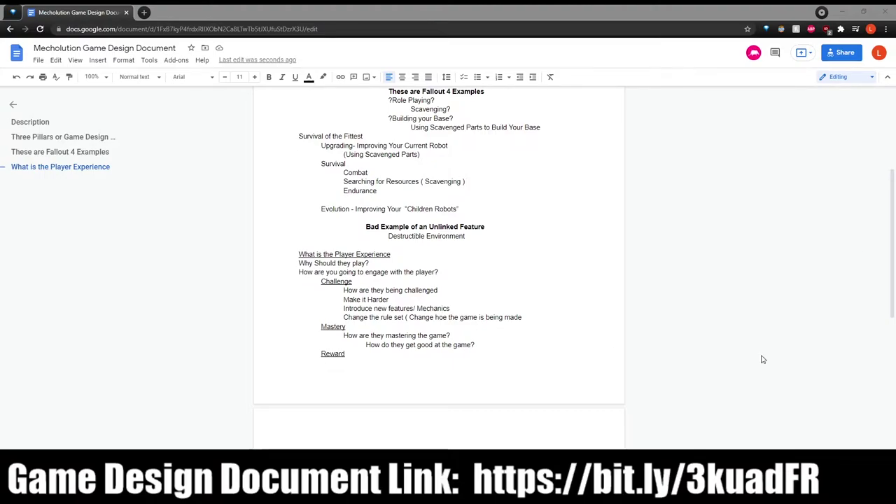
pyautogui.rightClick(394, 356)
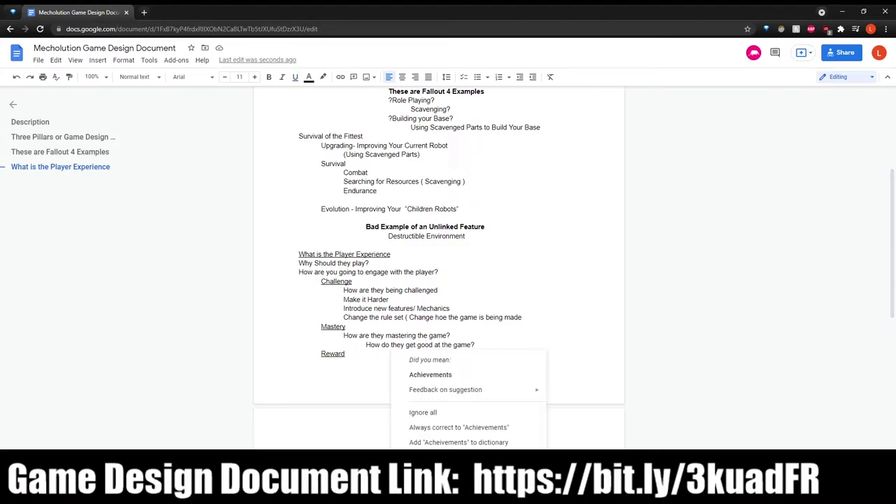
# Accept the 'Achievements' spelling correction and scroll through the document.
pyautogui.click(449, 374)
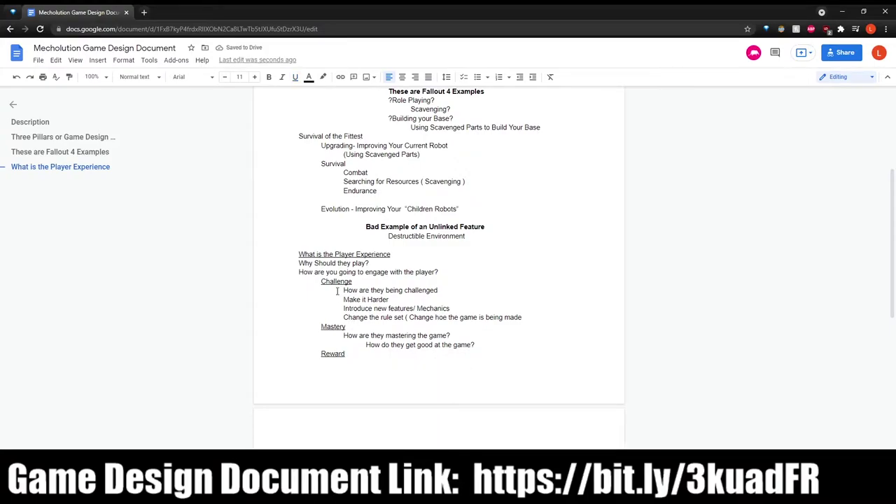
pyautogui.scroll(-2, 392, 397)
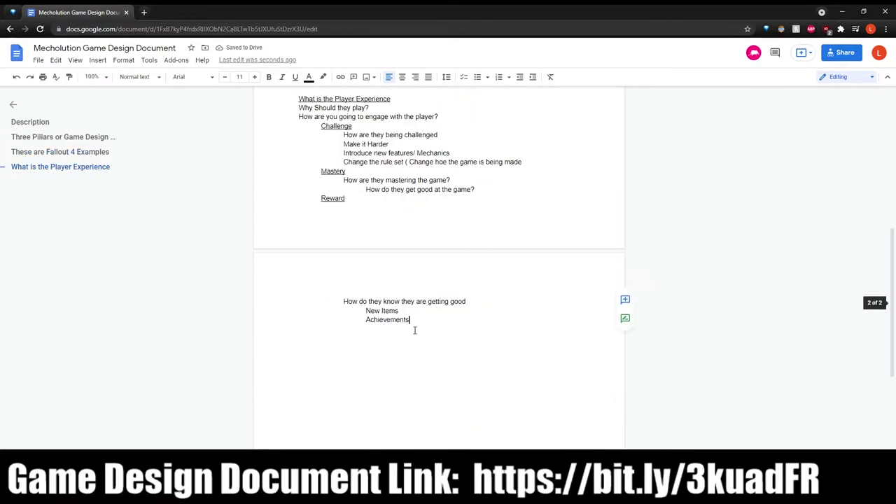
pyautogui.click(419, 320)
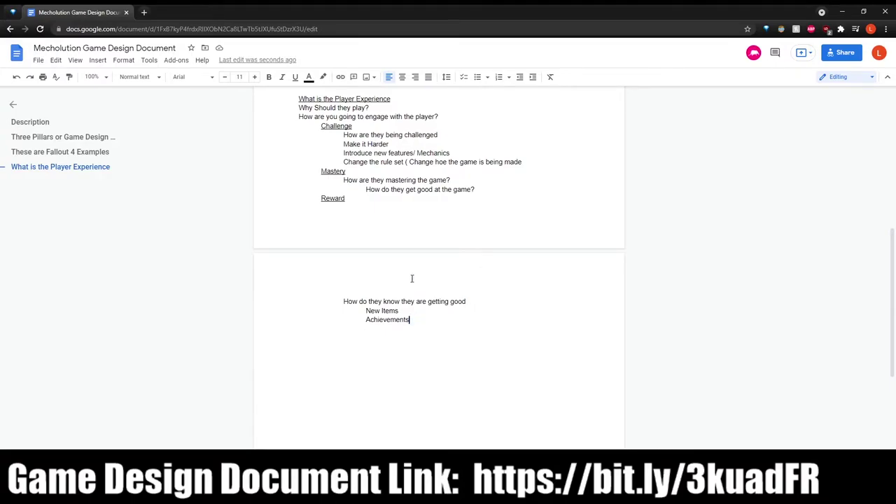
pyautogui.scroll(5, 472, 280)
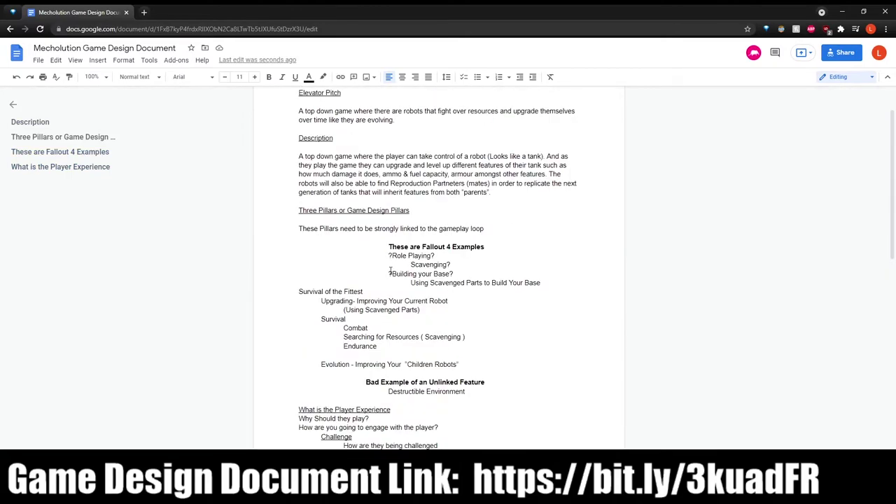
pyautogui.scroll(1, 392, 271)
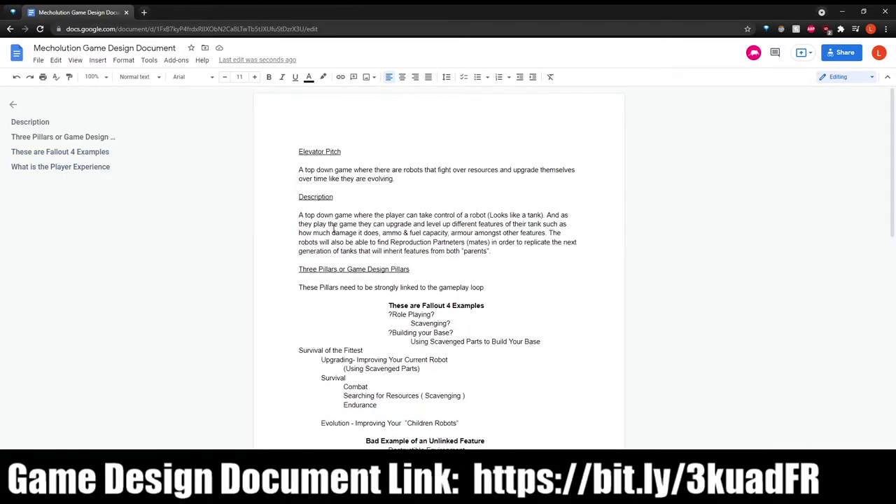
pyautogui.scroll(-5, 357, 305)
# Add an outdented italic line 'For the Our Game' below Achievements.
pyautogui.click(413, 377)
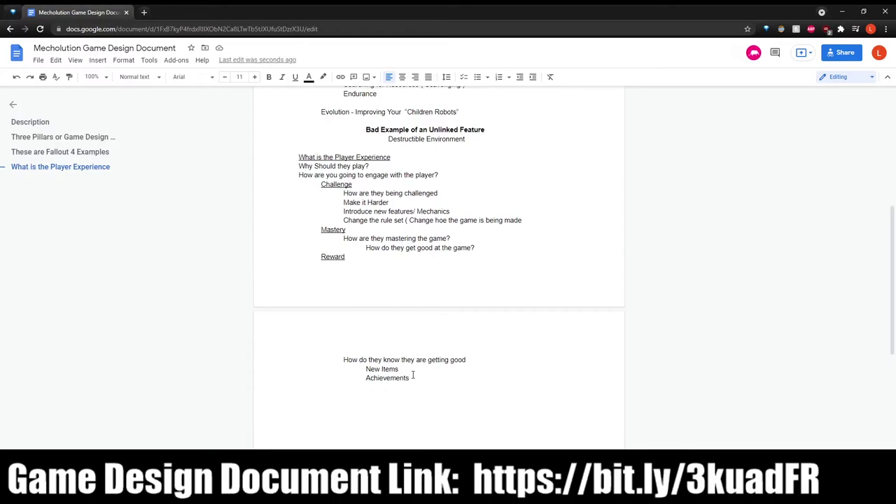
pyautogui.press('Return')
pyautogui.press('Return')
pyautogui.hotkey('shift', 'Tab')
pyautogui.hotkey('shift', 'Tab')
pyautogui.write('For the Robi')
pyautogui.press('BackSpace')
pyautogui.press('BackSpace')
pyautogui.press('BackSpace')
pyautogui.press('BackSpace')
pyautogui.write('Our Game')
pyautogui.moveTo(343, 397); pyautogui.dragTo(411, 396)
pyautogui.hotkey('ctrl', 'i')
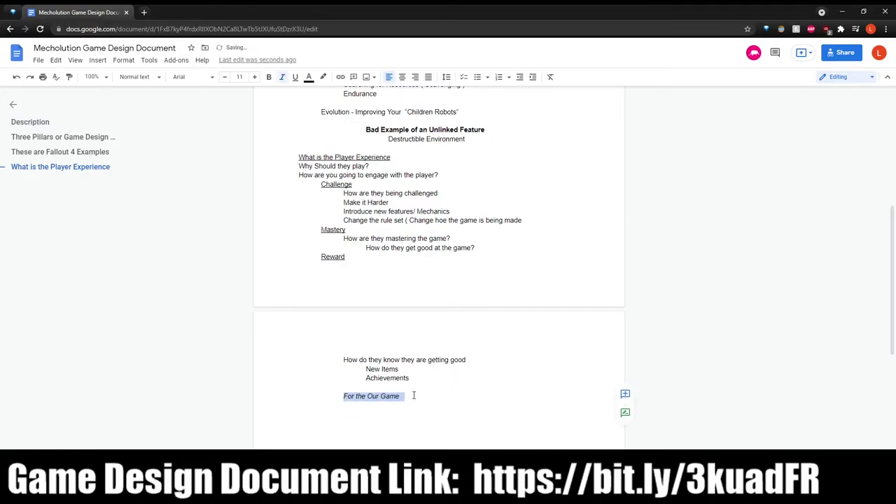
# Beneath it, add the indented non-italic note "Unlocking new 'modules for the tank" with an opening bracket.
pyautogui.click(414, 396)
pyautogui.press('Return')
pyautogui.press('Tab')
pyautogui.press('Tab')
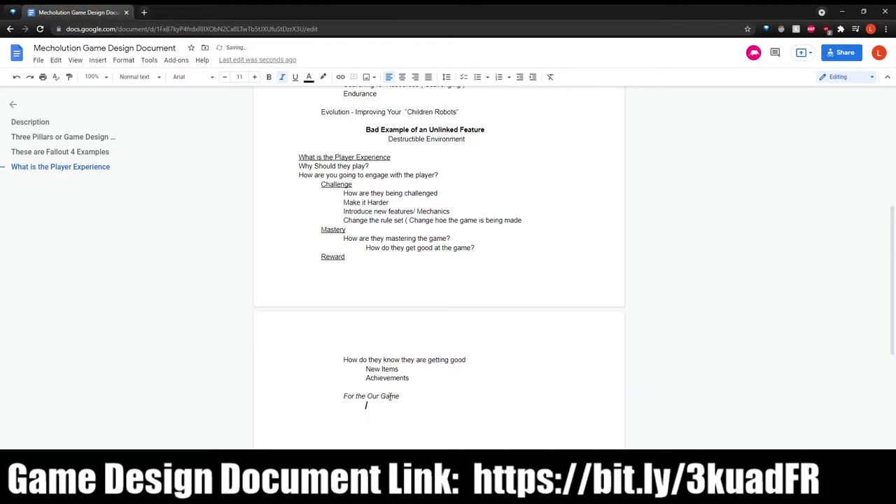
pyautogui.hotkey('ctrl', 'i')
pyautogui.press('Tab')
pyautogui.write('Uni')
pyautogui.write('ocking ne')
pyautogui.write('w')
pyautogui.press('BackSpace')
pyautogui.press('BackSpace')
pyautogui.write("'modul")
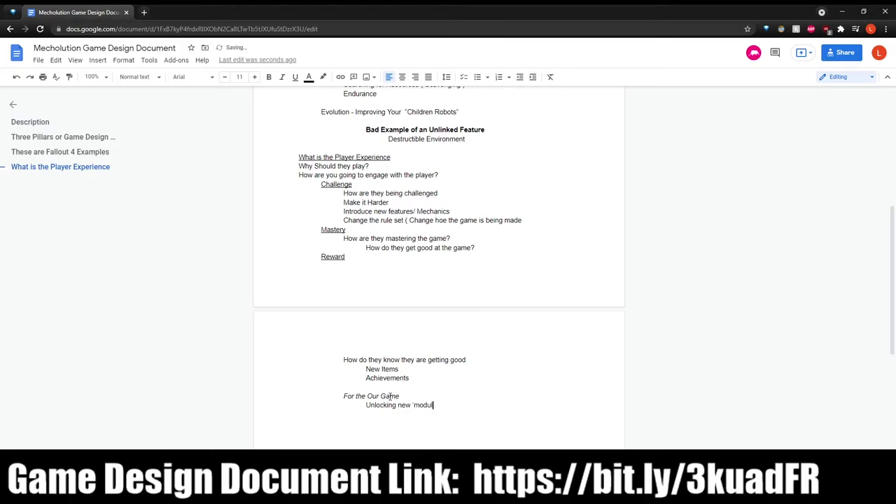
pyautogui.write('es for the tan')
pyautogui.write('k')
pyautogui.write(';')
pyautogui.write('(')
pyautogui.hotkey('shift', 'F10')
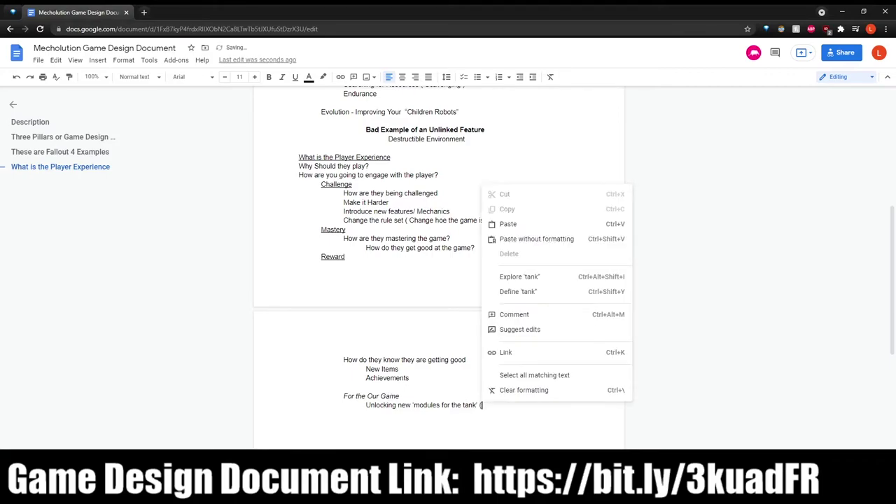
# Type 'Larger Fuel Tank, Better Armour' inside the brackets after the tank-modules note.
pyautogui.click(442, 418)
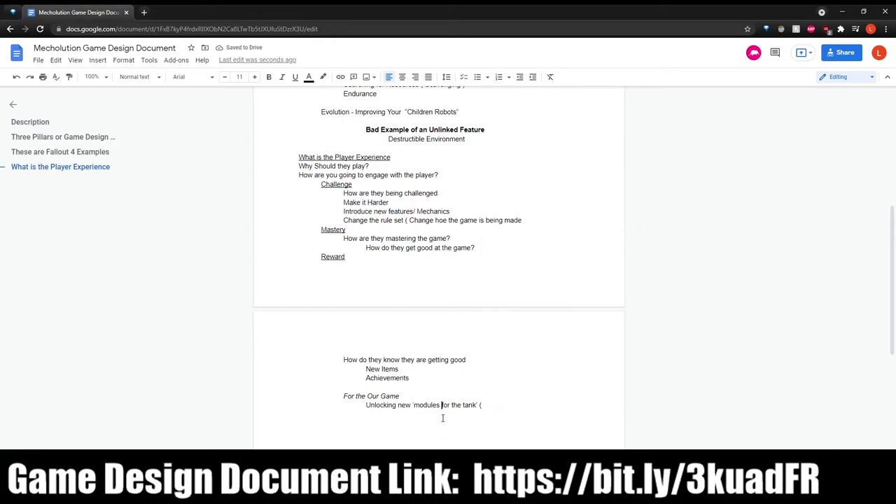
pyautogui.click(498, 405)
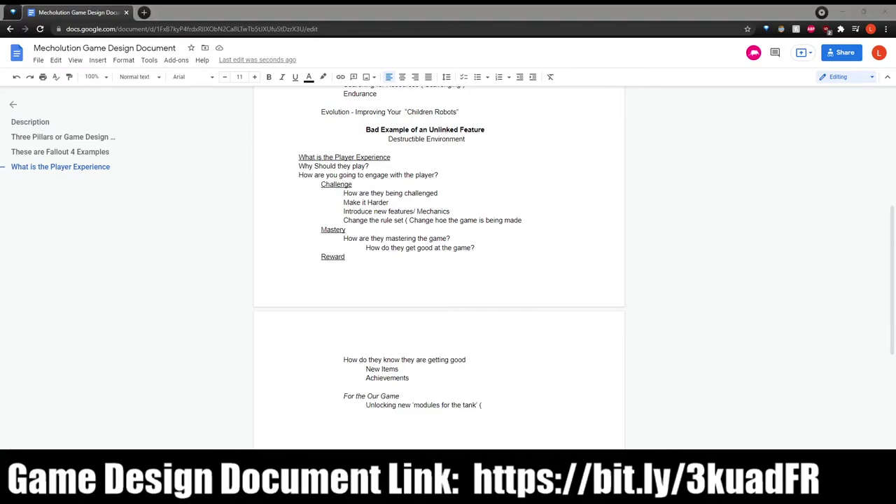
pyautogui.click(512, 406)
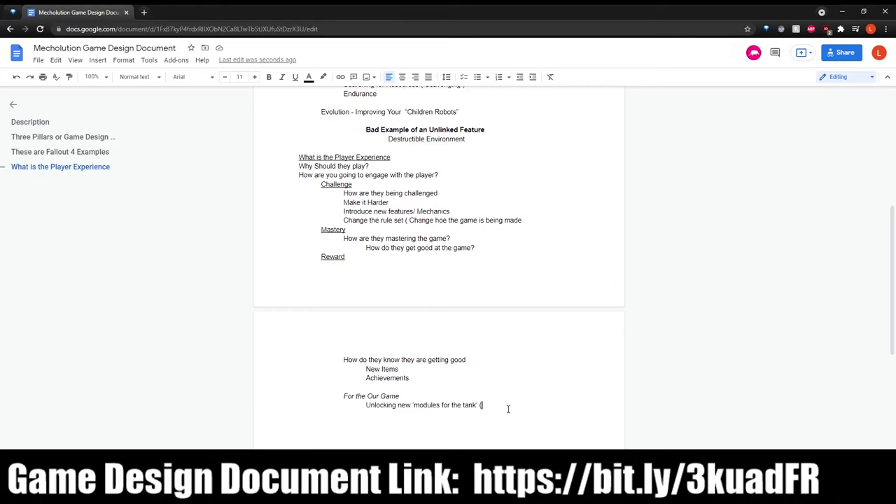
pyautogui.write('Larger Fuel Tank, Better Armour')
# Close the bracket after 'Better Armour' and fix the Unlocking note's indentation and line breaks.
pyautogui.press('Return')
pyautogui.press('BackSpace')
pyautogui.write(')')
pyautogui.press('Home')
pyautogui.press('Up')
pyautogui.press('Tab')
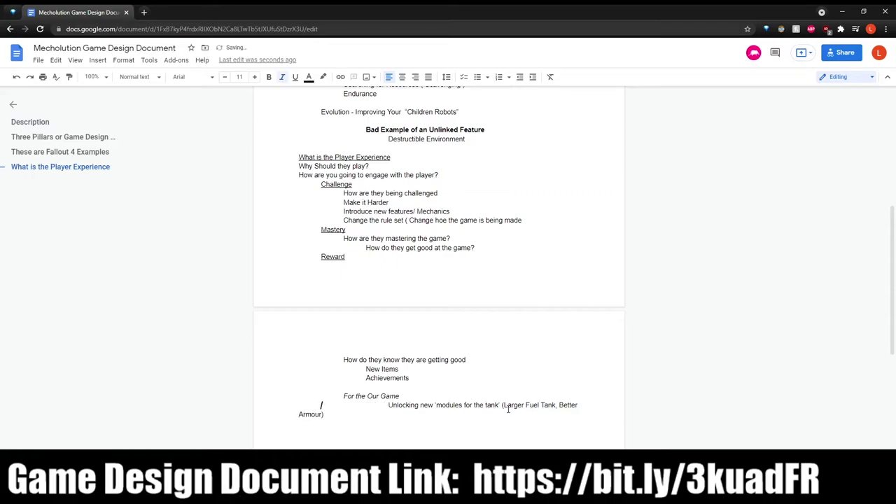
pyautogui.press('Down')
pyautogui.press('End')
pyautogui.press('Left')
pyautogui.press('Left')
pyautogui.press('Left')
pyautogui.press('Left')
pyautogui.press('Left')
pyautogui.press('Left')
pyautogui.press('Left')
pyautogui.press('Up')
pyautogui.press('Tab')
pyautogui.press('BackSpace')
pyautogui.press('BackSpace')
pyautogui.press('Return')
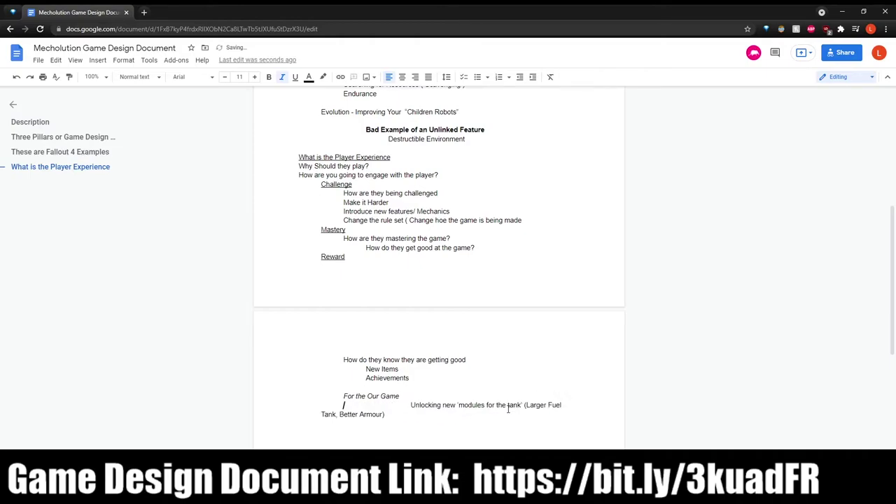
pyautogui.press('BackSpace')
pyautogui.press('BackSpace')
pyautogui.press('BackSpace')
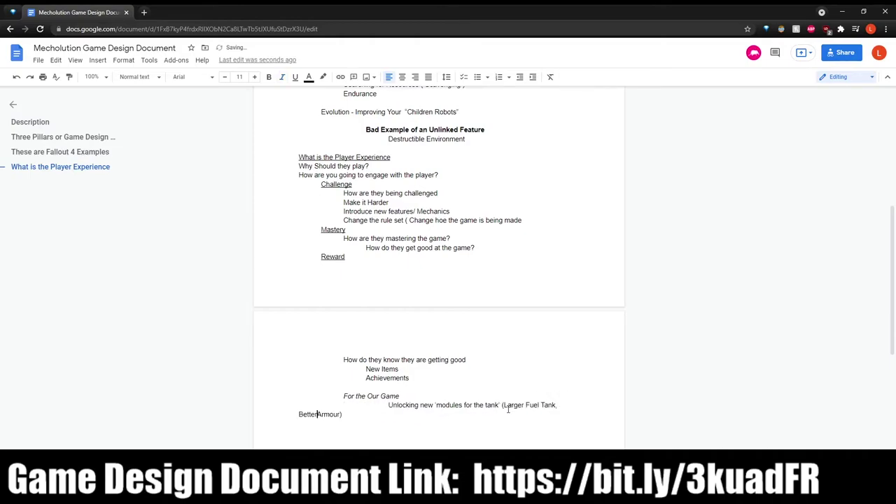
pyautogui.write('er')
pyautogui.click(290, 415)
pyautogui.press('BackSpace')
# Start the sentence 'The new modules actually add new features to the game or small…'.
pyautogui.press('End')
pyautogui.write('The new module')
pyautogui.press('BackSpace')
pyautogui.press('BackSpace')
pyautogui.write('les actually add new')
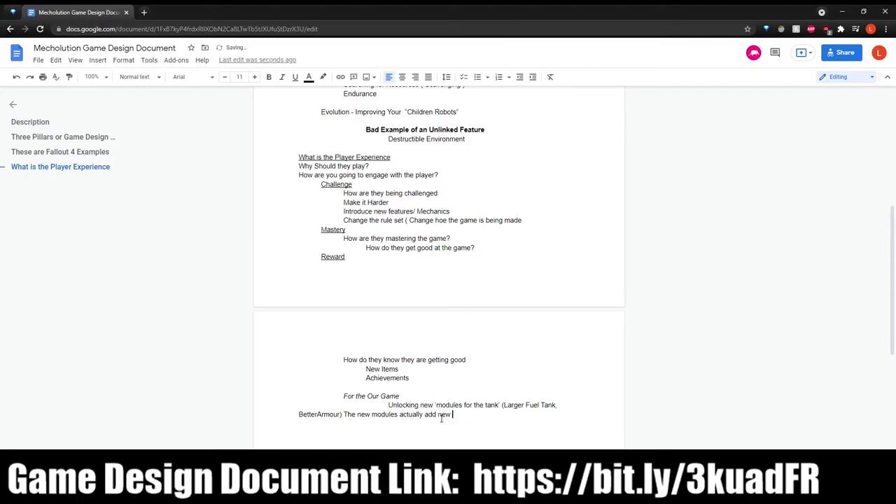
pyautogui.write(' features to the game or small improm')
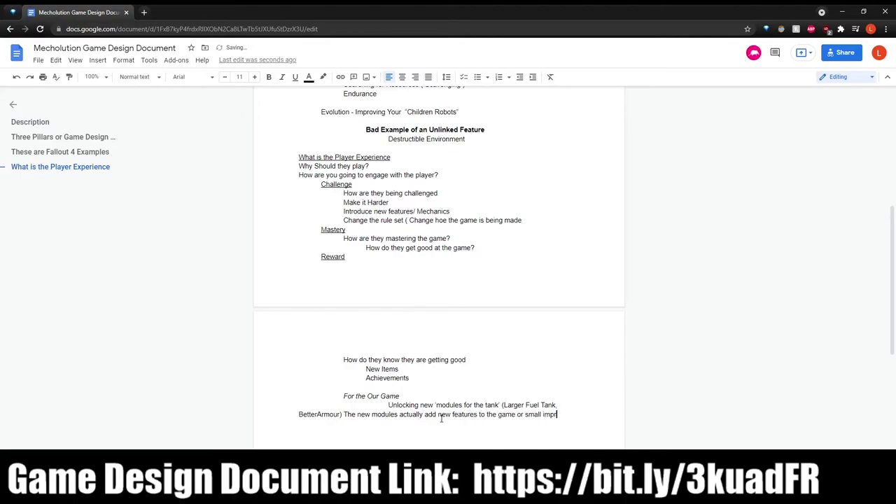
# Finish with gameplay examples: disabling all tanks in an area, or seducing several tanks at once.
pyautogui.press('BackSpace')
pyautogui.press('BackSpace')
pyautogui.press('BackSpace')
pyautogui.press('BackSpace')
pyautogui.press('BackSpace')
pyautogui.press('BackSpace')
pyautogui.write('gameplay')
pyautogui.write(' function')
pyautogui.write('s such ')
pyautogui.write('as')
pyautogui.write(' (Wh')
pyautogui.write('en y')
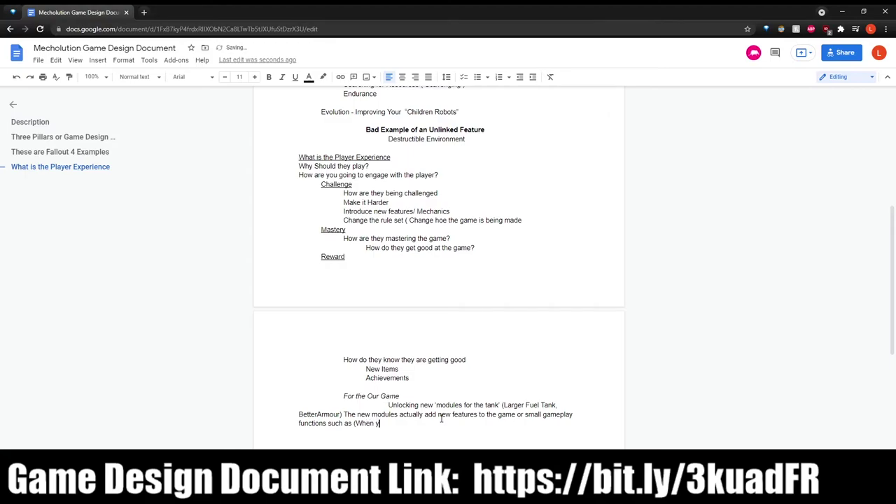
pyautogui.write('ou press a button it disables all t')
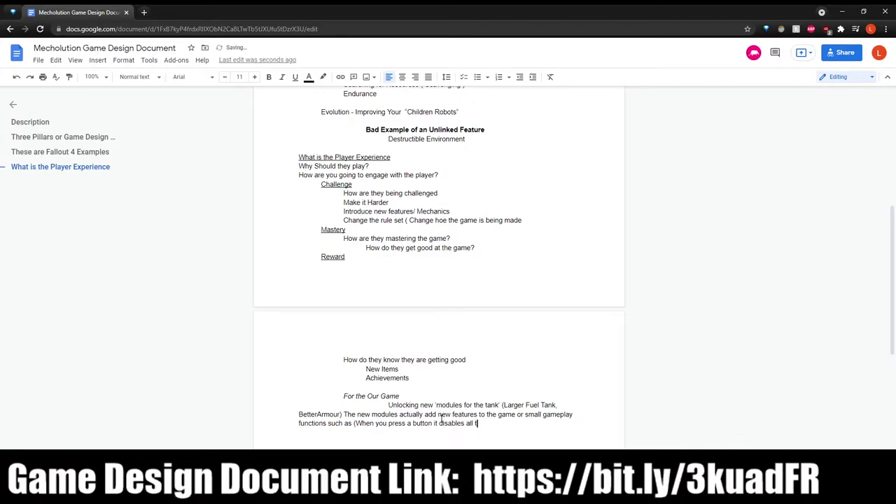
pyautogui.write('anks within an area')
pyautogui.write(', o')
pyautogui.write('r ')
pyautogui.write('siphons')
pyautogui.write(' petrol ')
pyautogui.write('from other ')
pyautogui.write('tankls')
pyautogui.press('BackSpace')
pyautogui.press('BackSpace')
pyautogui.write('s, ')
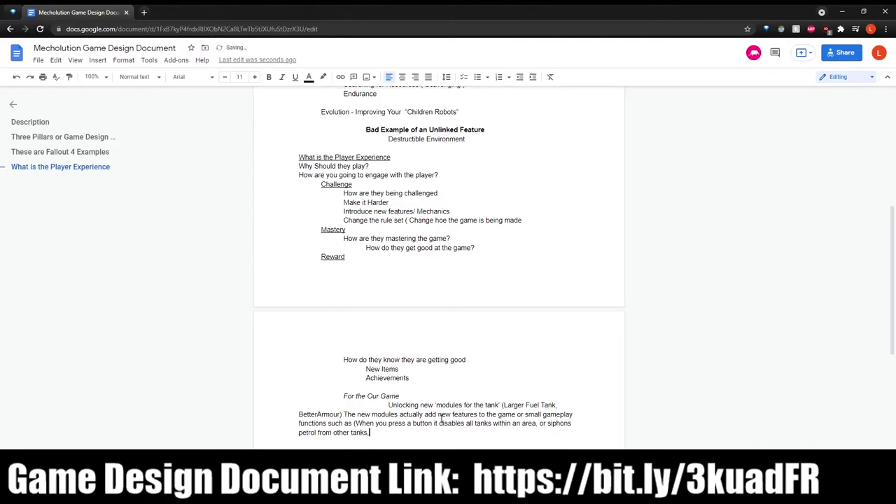
pyautogui.write(' or su')
pyautogui.press('BackSpace')
pyautogui.write('educu')
pyautogui.press('BackSpace')
pyautogui.write('es more than one tank at a time.')
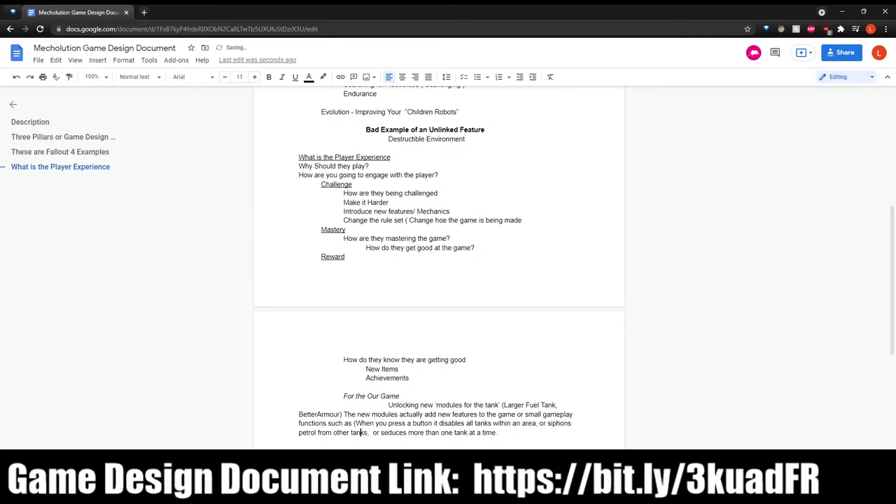
pyautogui.click(387, 405)
pyautogui.press('Return')
pyautogui.press('Return')
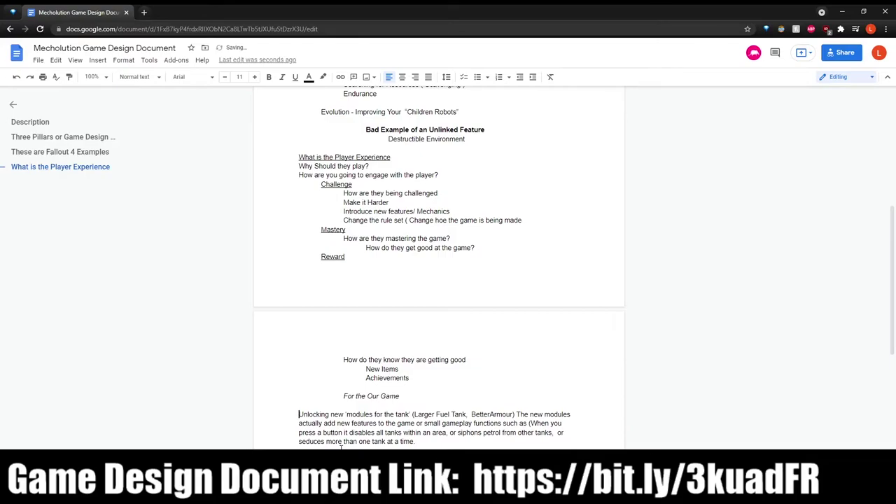
# Replace the modules paragraph's final period with a closing parenthesis.
pyautogui.moveTo(418, 442); pyautogui.dragTo(451, 433)
pyautogui.click(435, 442)
pyautogui.press('BackSpace')
pyautogui.press('BackSpace')
pyautogui.write(')')
pyautogui.click(517, 414)
pyautogui.click(447, 444)
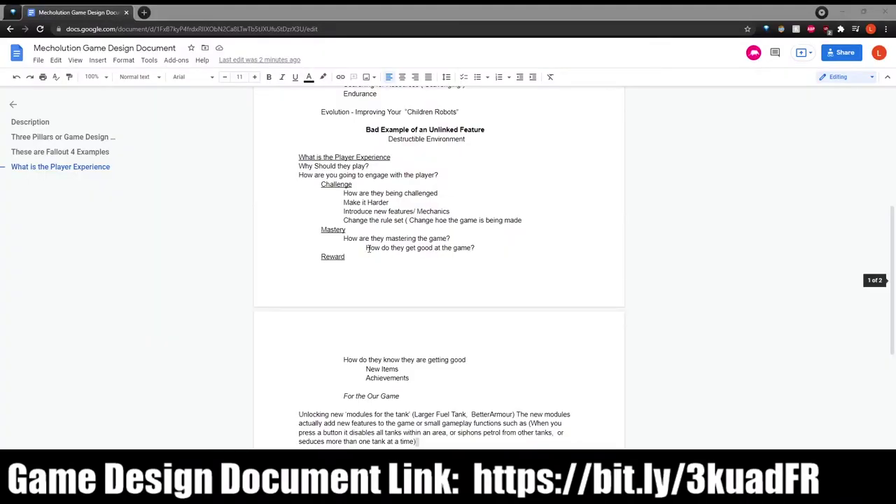
# Move the Reward heading to the top of the next page with a page break.
pyautogui.click(463, 437)
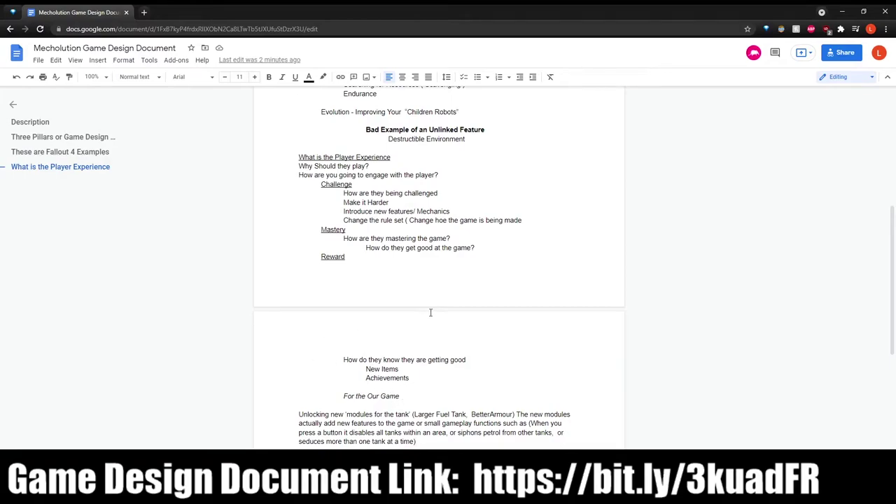
pyautogui.click(385, 249)
pyautogui.press('BackSpace')
pyautogui.hotkey('ctrl', 'Return')
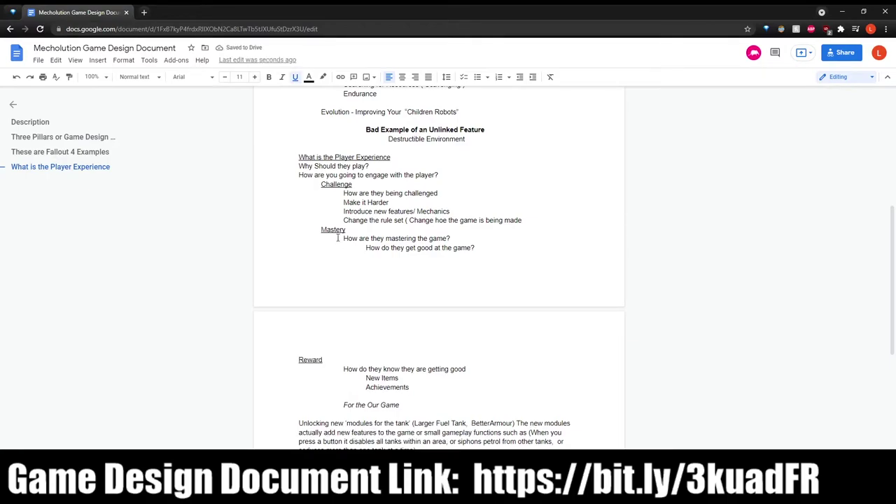
# Under the Mastery question, start an indented note 'The amount of other Robots could be going down'.
pyautogui.click(494, 246)
pyautogui.press('Return')
pyautogui.press('Tab')
pyautogui.press('Tab')
pyautogui.press('Tab')
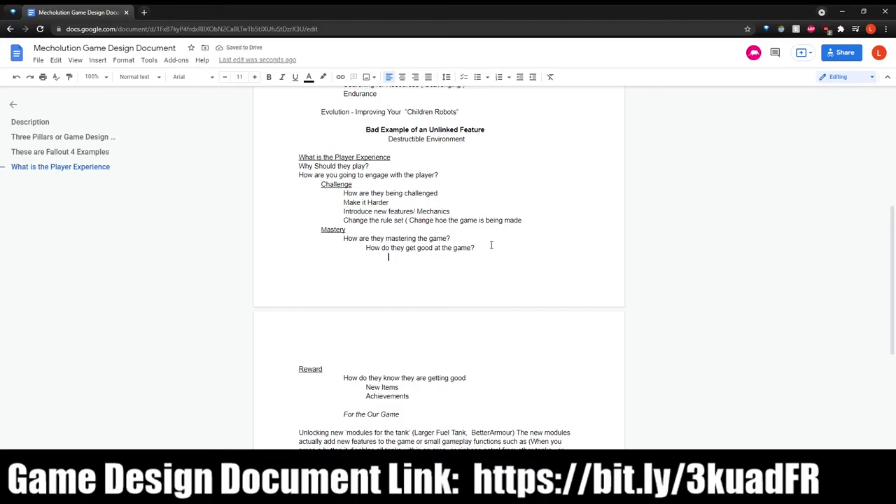
pyautogui.write('The amount of other Robots ')
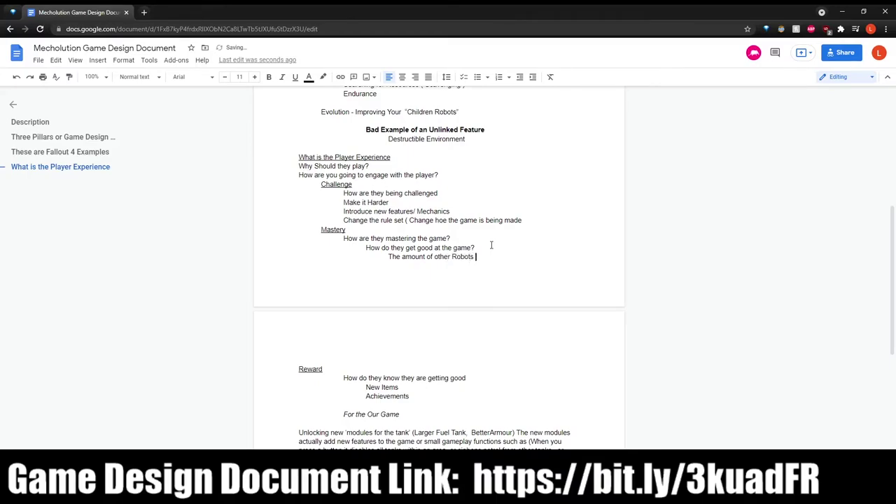
pyautogui.write('could be going dodw')
# Extend the Mastery note with 'Or more of the robots of each generation has your Linerage (If this happens see challenges)'.
pyautogui.press('BackSpace')
pyautogui.press('BackSpace')
pyautogui.press('BackSpace')
pyautogui.write('own, Or more of the robots o')
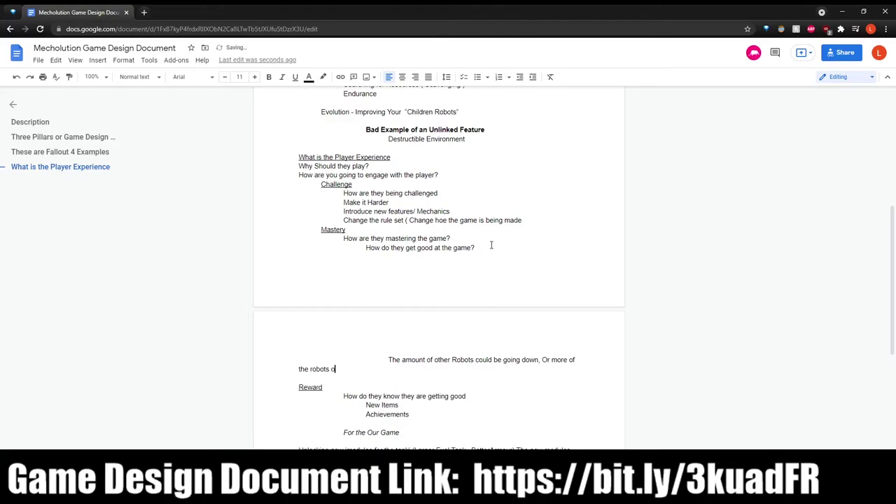
pyautogui.write('f each generation has your Liner')
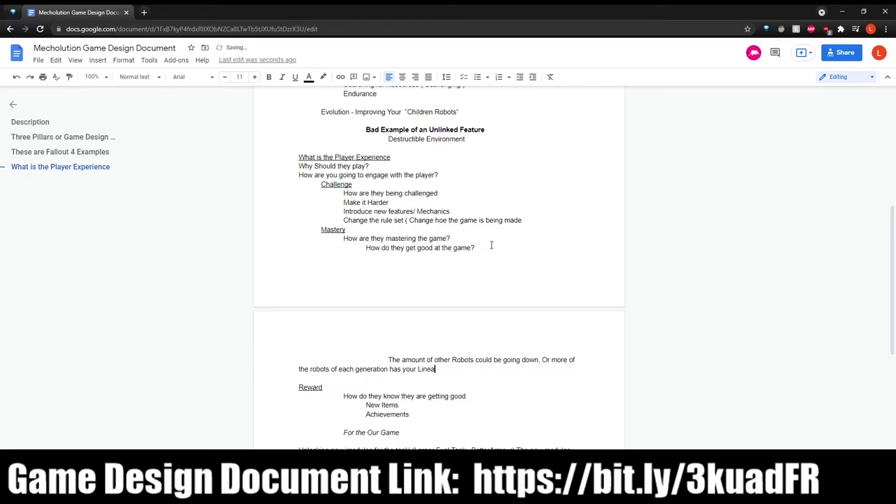
pyautogui.write('age.  ( If')
pyautogui.press('BackSpace')
pyautogui.press('BackSpace')
pyautogui.press('BackSpace')
pyautogui.write('If this happens see challenges')
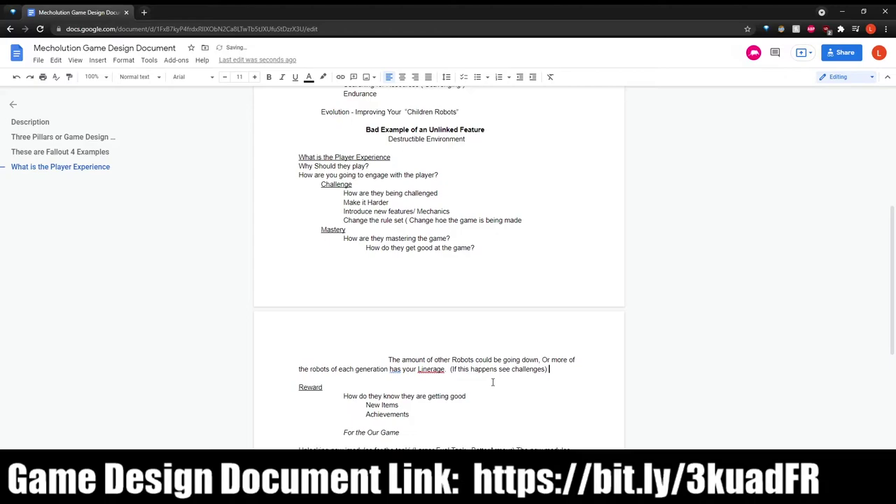
# Insert a new line after 'Make it Harder' in the Challenge list.
pyautogui.click(487, 187)
pyautogui.click(405, 203)
pyautogui.press('Return')
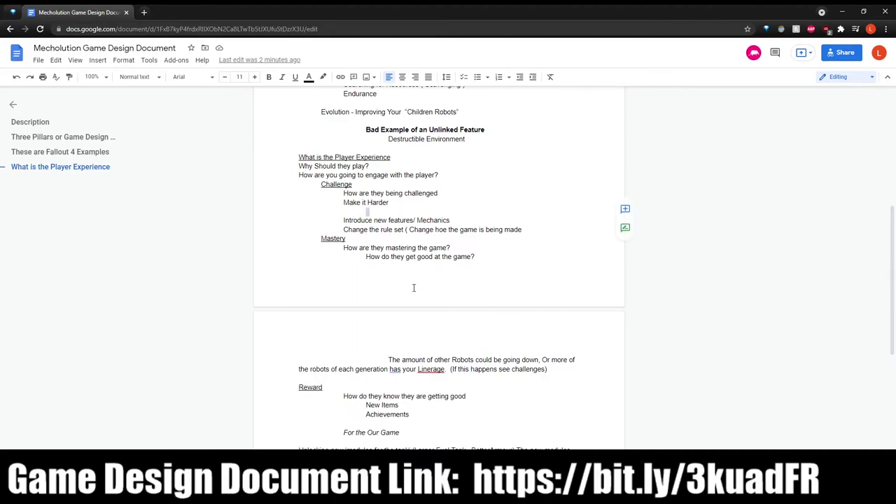
# Begin the indented condition "If the 'Gene" under Make it Harder.
pyautogui.write("If the 'Gene=")
# Complete the condition as "If the 'Genetic Diversary goes down / The player is taking over'".
pyautogui.press('BackSpace')
pyautogui.write('tic Diversar')
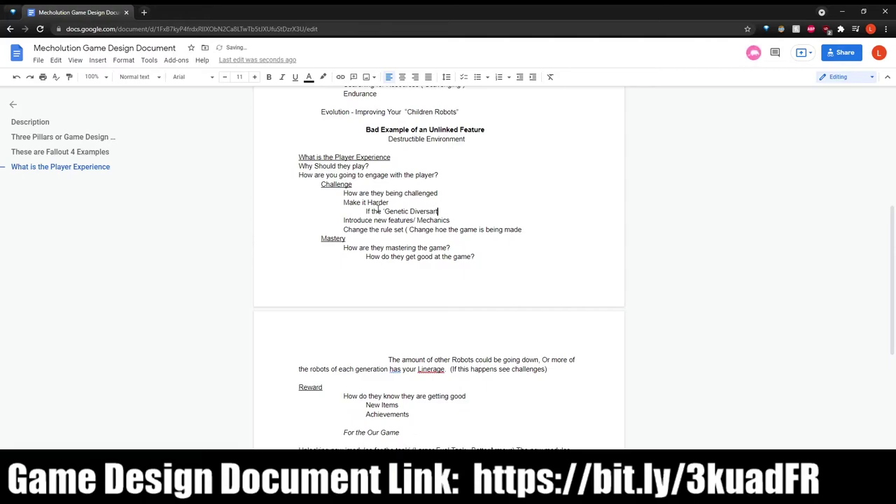
pyautogui.write('goes down / The player is taking over')
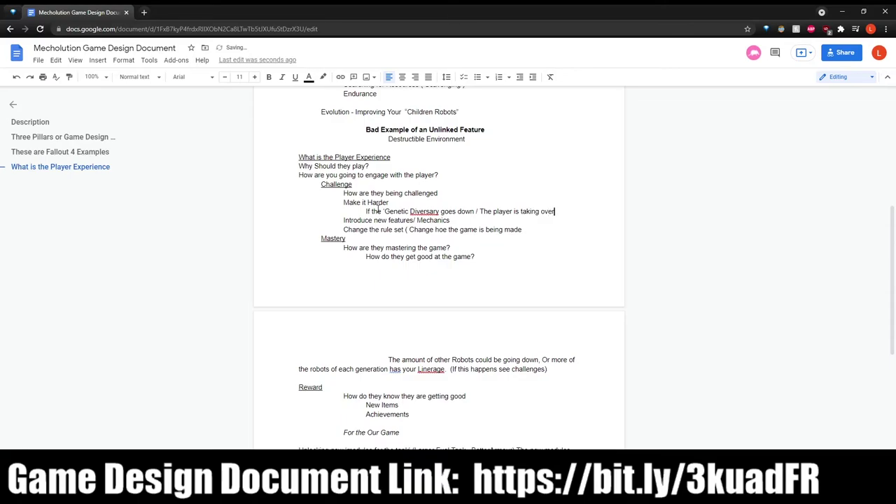
pyautogui.write("'")
pyautogui.press('Return')
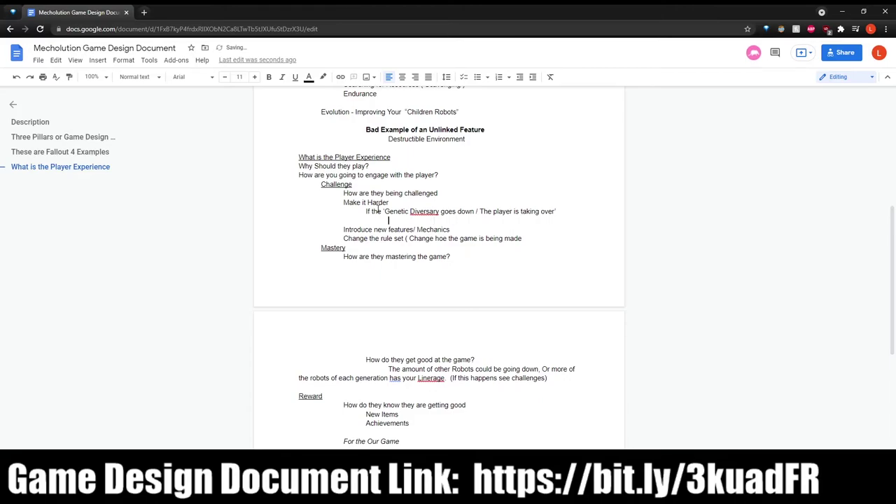
# Add 'Then the game can introduce random events that will increase diversification'.
pyautogui.write('then  the')
pyautogui.press('BackSpace')
pyautogui.press('BackSpace')
pyautogui.write('he game can introduce rando')
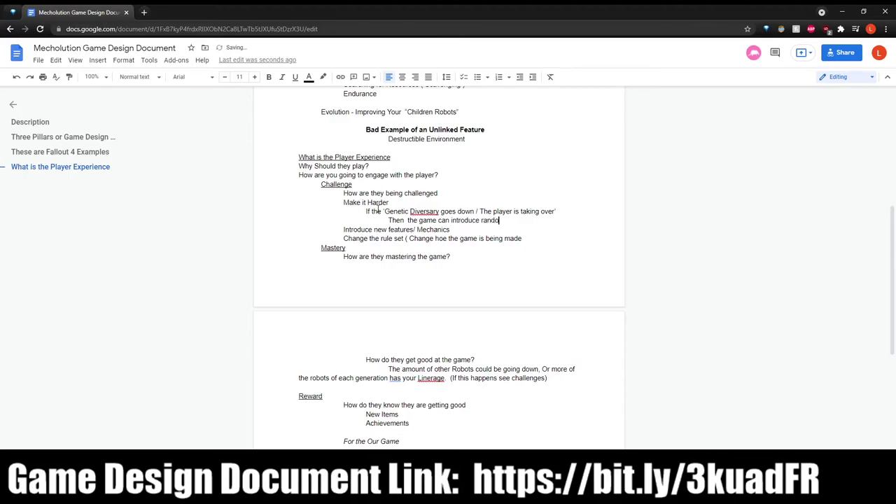
pyautogui.write('m events that c')
pyautogui.press('BackSpace')
pyautogui.write('will increase dive')
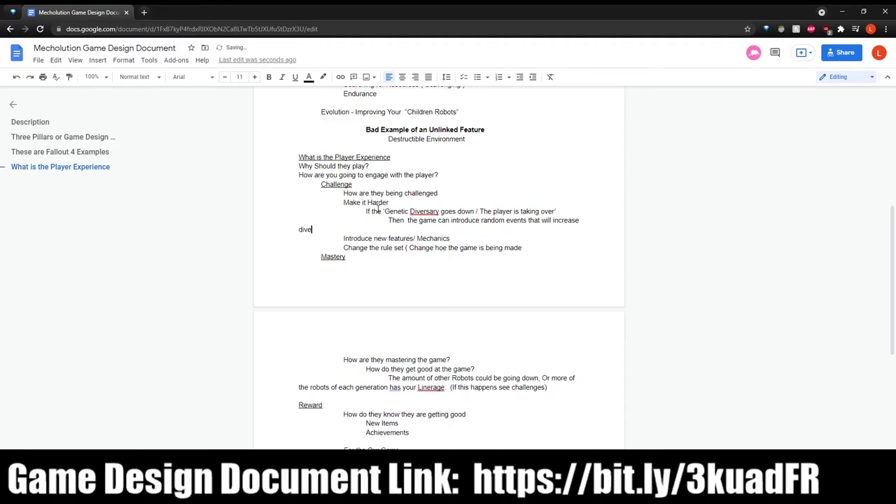
pyautogui.write('rsification')
# Add 'Introduce Viruses that like to effect Robots with a particular trait (Has Large Fuel Tanks)'.
pyautogui.write('Int')
pyautogui.write('Introduce ')
pyautogui.write('Viruses')
pyautogui.write(' that ')
pyautogui.write('like ')
pyautogui.write('to attach')
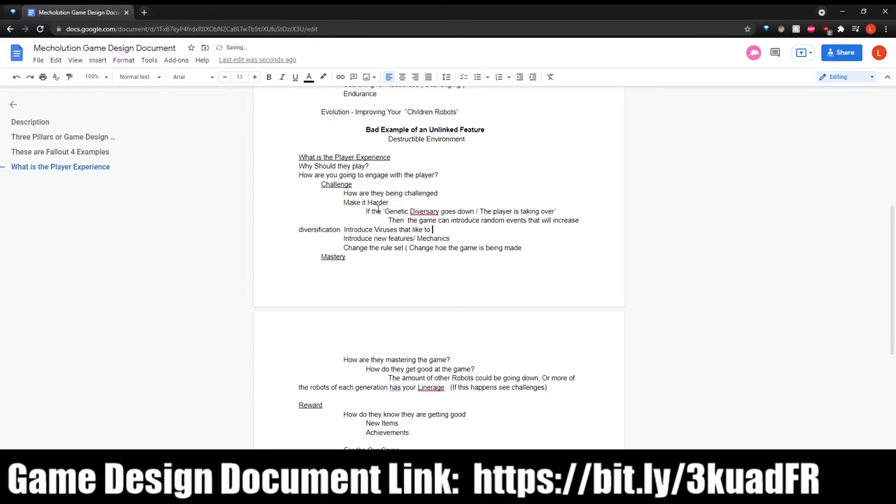
pyautogui.press('BackSpace')
pyautogui.press('BackSpace')
pyautogui.press('BackSpace')
pyautogui.press('BackSpace')
pyautogui.write('effect Robots with a particular tr')
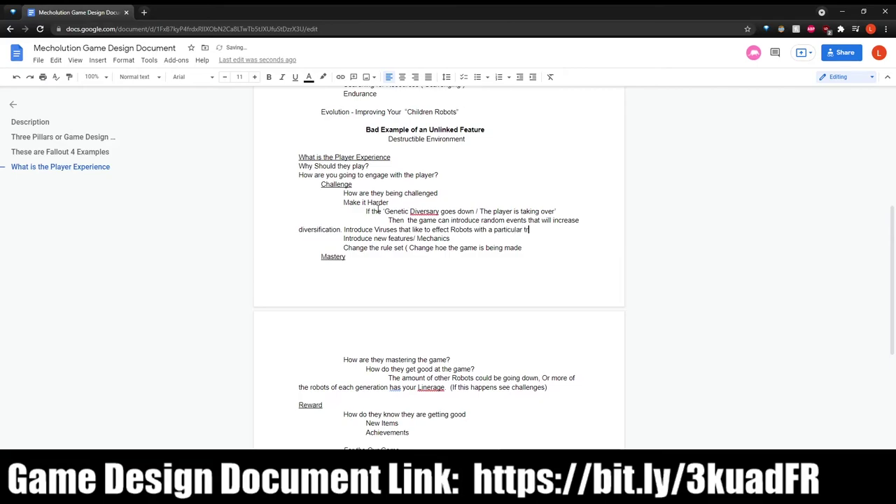
pyautogui.write('ait (')
pyautogui.write('Has Large Fuel T')
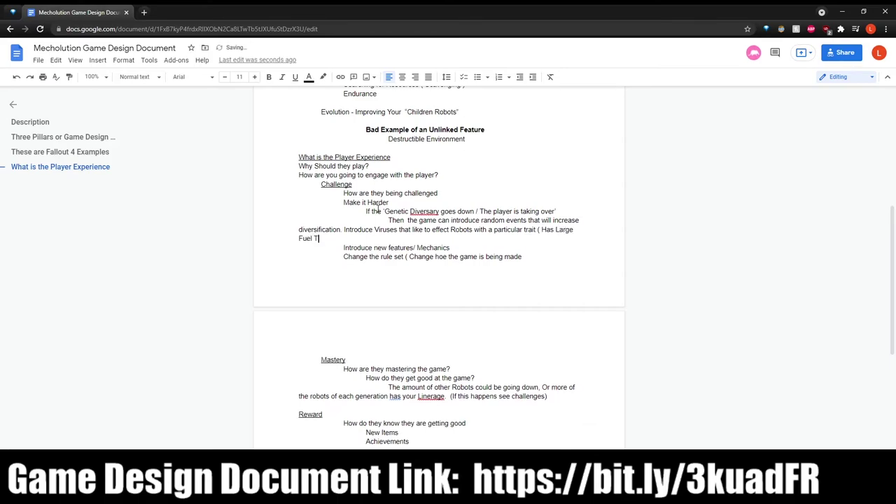
pyautogui.write('anks )')
pyautogui.rightClick(459, 229)
# Remove the stray space in 'new' and start a new line after the Fuel Tanks virus note.
pyautogui.click(382, 248)
pyautogui.press('BackSpace')
pyautogui.click(366, 239)
pyautogui.press('Return')
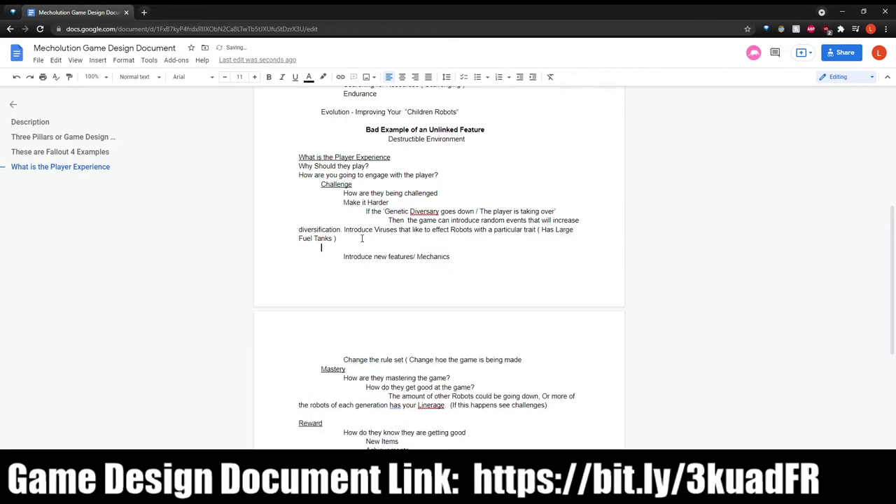
# Type the line saying when these viruses occur, the player must adapt and stop relying on that feature.
pyautogui.write('When these viruses occur the player then has to a')
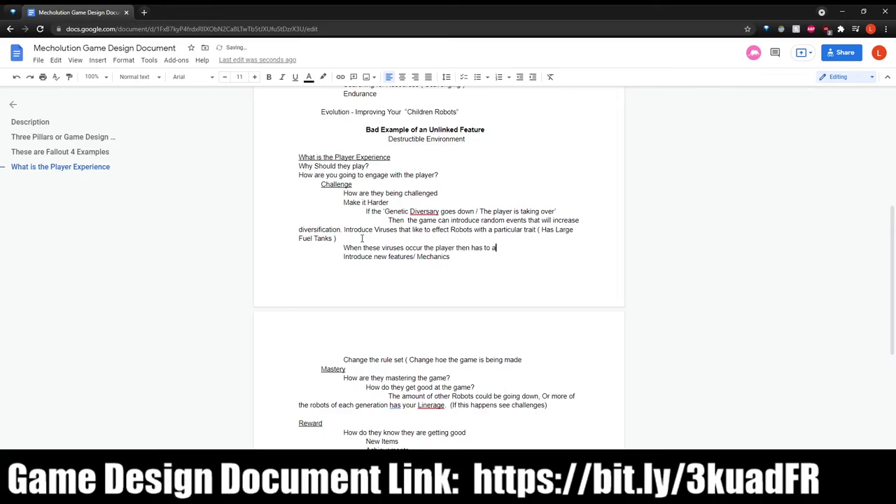
pyautogui.write('ddapt and figure ')
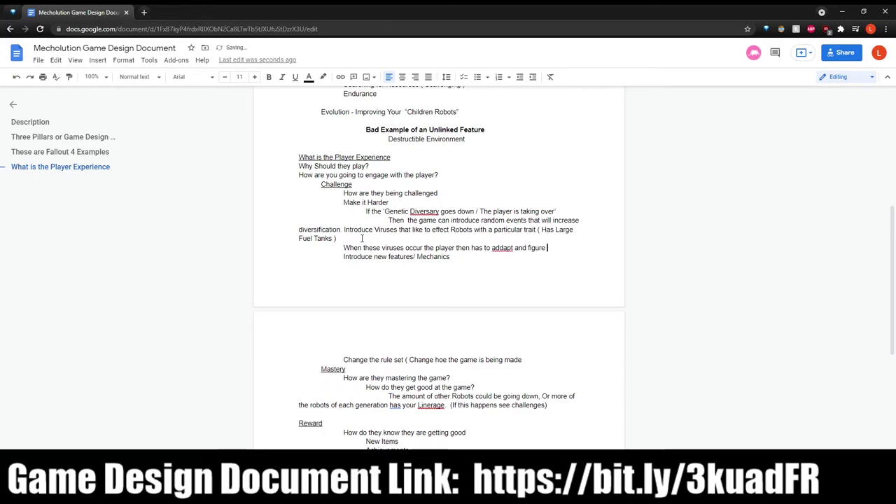
pyautogui.write('out what the virus is')
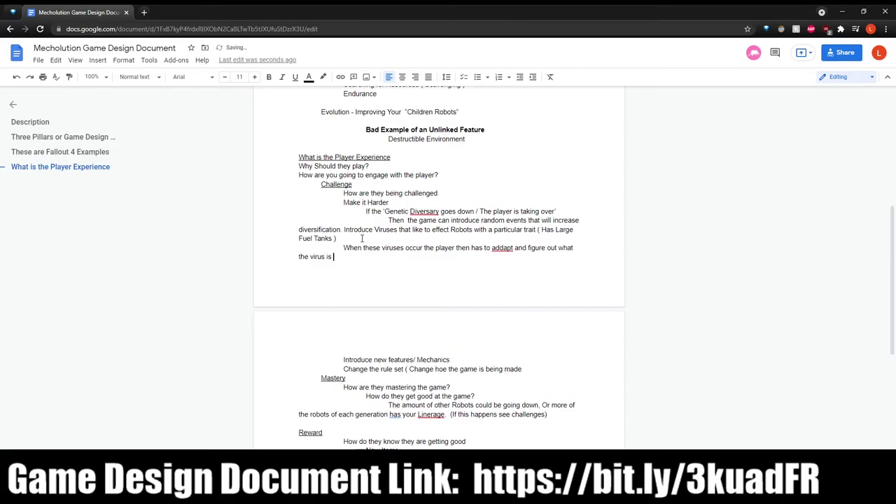
pyautogui.press('BackSpace')
pyautogui.press('BackSpace')
pyautogui.press('BackSpace')
pyautogui.press('BackSpace')
pyautogui.press('BackSpace')
pyautogui.press('BackSpace')
pyautogui.press('BackSpace')
pyautogui.press('BackSpace')
pyautogui.press('BackSpace')
pyautogui.press('BackSpace')
pyautogui.press('BackSpace')
pyautogui.press('BackSpace')
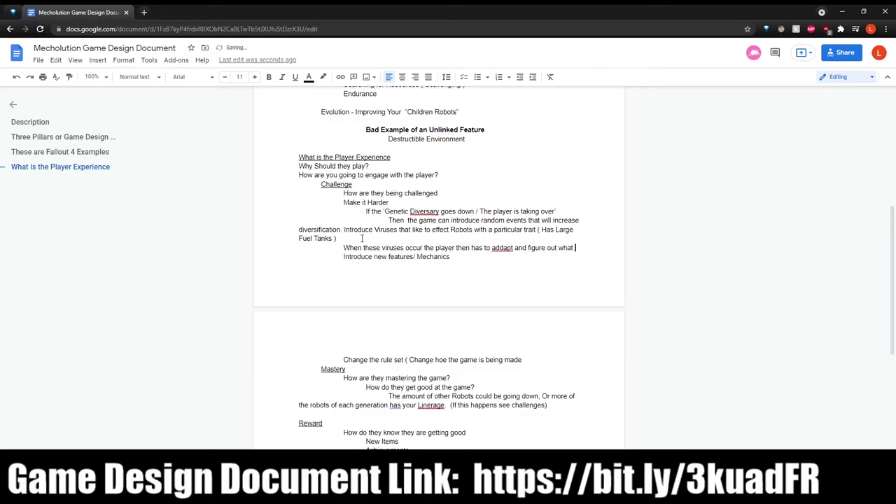
pyautogui.write('fea')
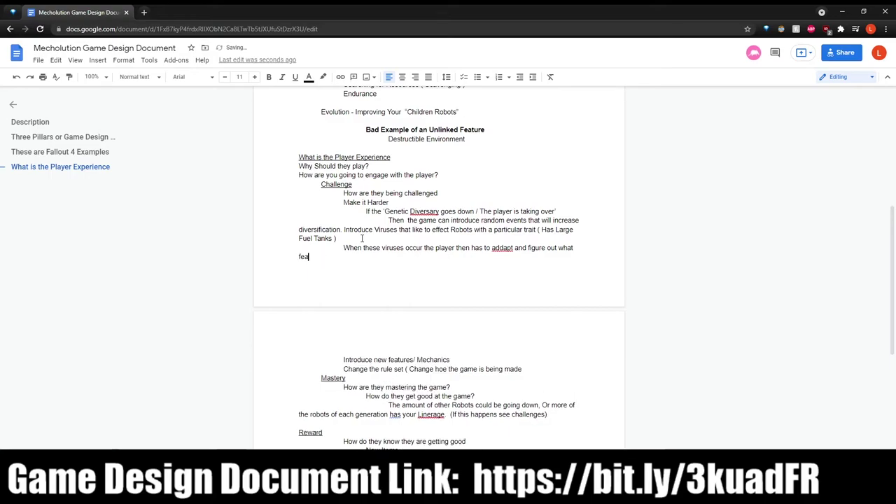
pyautogui.write('ture the virus is ')
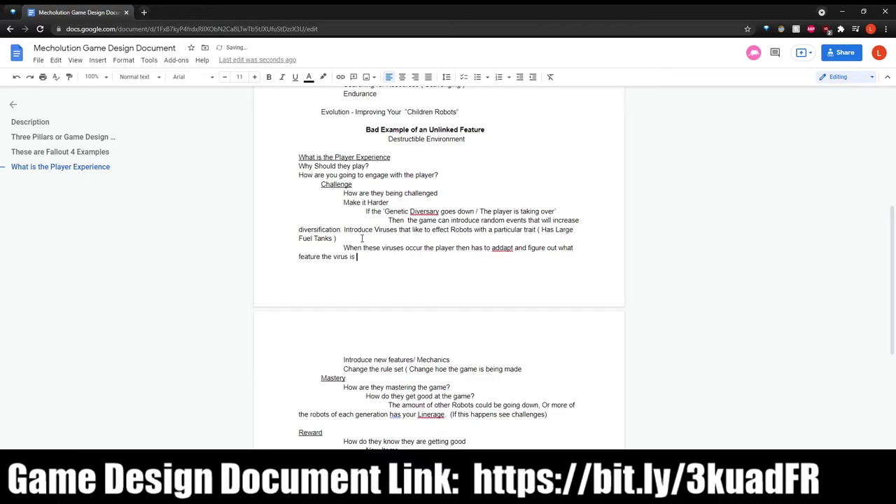
pyautogui.write('attacking and')
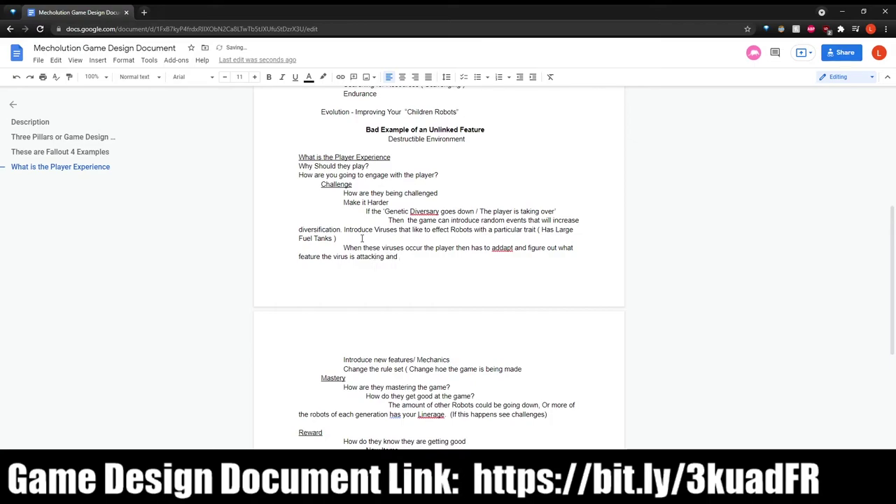
pyautogui.write(' move')
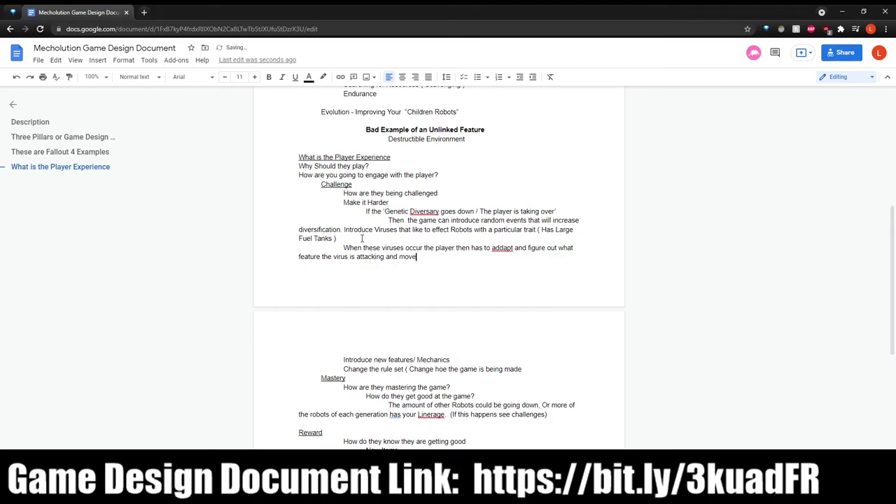
pyautogui.write(' away of being relie')
pyautogui.write('nt')
pyautogui.press('BackSpace')
pyautogui.press('BackSpace')
pyautogui.press('BackSpace')
pyautogui.press('BackSpace')
pyautogui.press('BackSpace')
pyautogui.press('BackSpace')
pyautogui.write('t')
pyautogui.write('reliant on the')
pyautogui.press('BackSpace')
pyautogui.write('at feature')
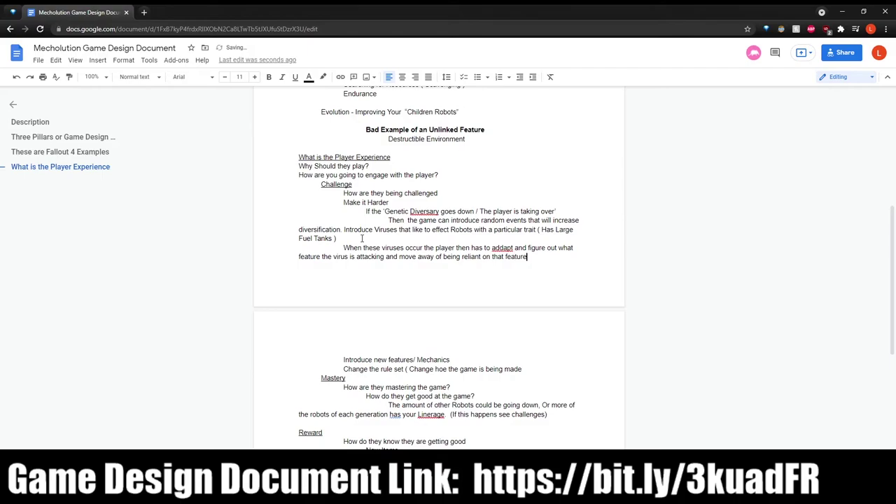
pyautogui.write('.')
pyautogui.rightClick(505, 250)
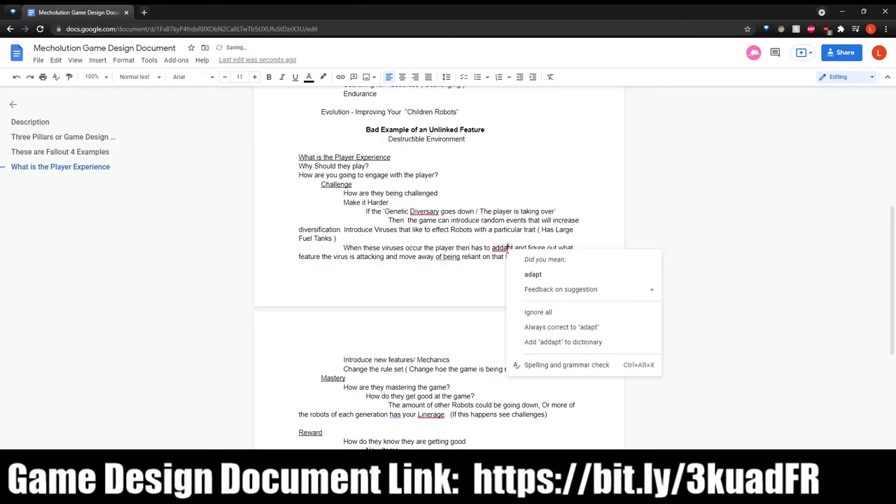
# Correct 'addapt' to 'adapt', 'of being' to 'from being', and 'Diversary' to 'Diversity'.
pyautogui.click(532, 274)
pyautogui.rightClick(451, 258)
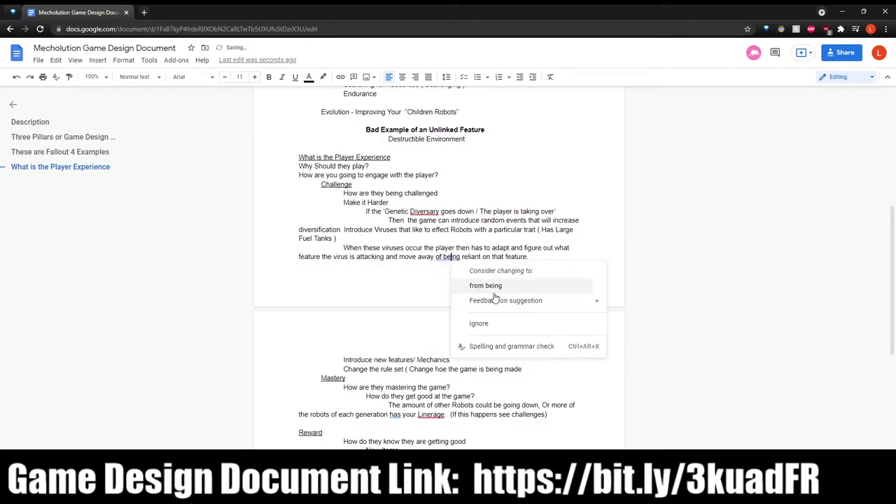
pyautogui.click(508, 285)
pyautogui.rightClick(427, 214)
pyautogui.click(451, 240)
# Correct 'Linerage' to 'Lineage' and change 'has' to 'have' using the suggestions.
pyautogui.scroll(-5, 450, 301)
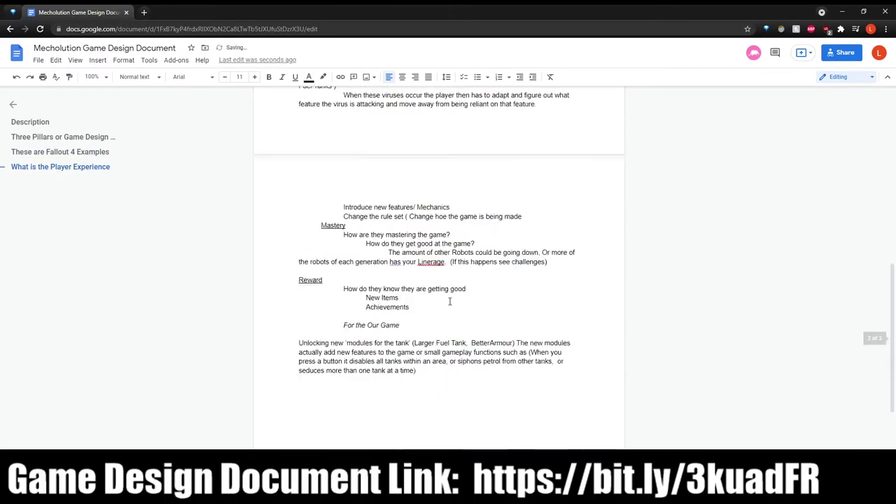
pyautogui.rightClick(436, 196)
pyautogui.scroll(3, 436, 196)
pyautogui.click(377, 310)
pyautogui.rightClick(424, 218)
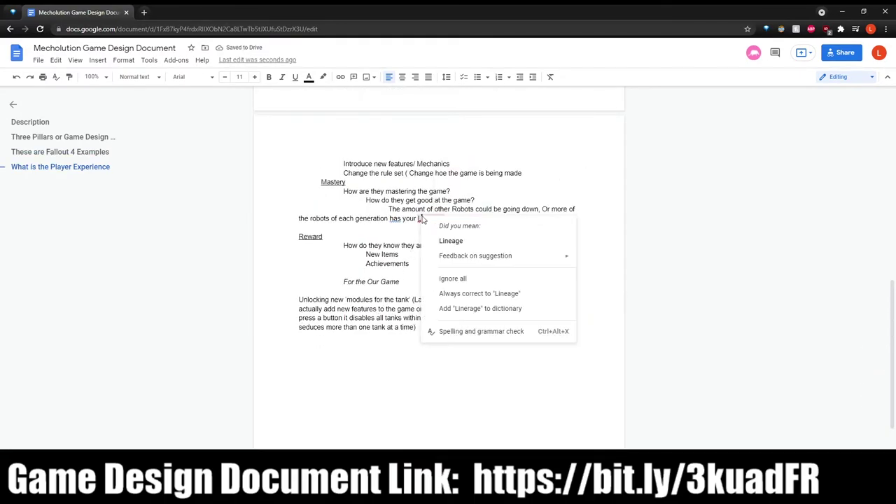
pyautogui.click(463, 241)
pyautogui.rightClick(393, 219)
pyautogui.click(430, 244)
# Place the cursor below the engagement question, where the cycle title line will go.
pyautogui.scroll(7, 430, 244)
pyautogui.scroll(-4, 462, 354)
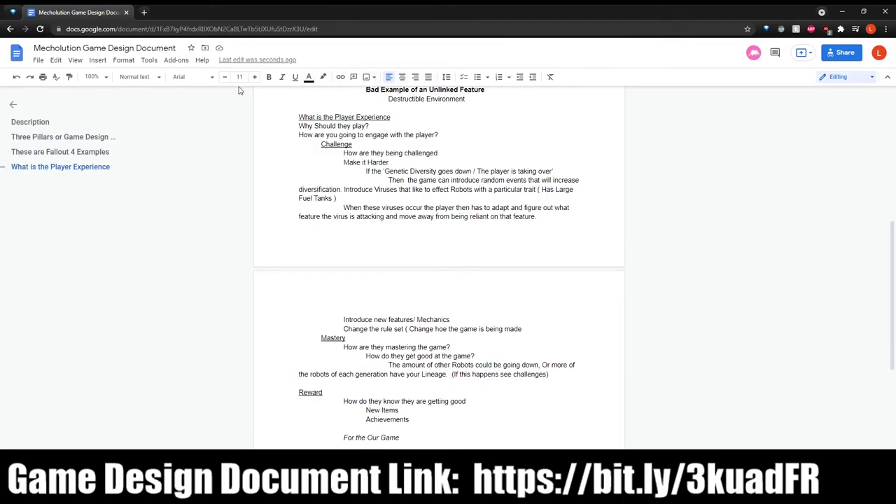
pyautogui.scroll(-4, 250, 138)
pyautogui.scroll(4, 573, 301)
pyautogui.scroll(-5, 413, 417)
pyautogui.click(420, 406)
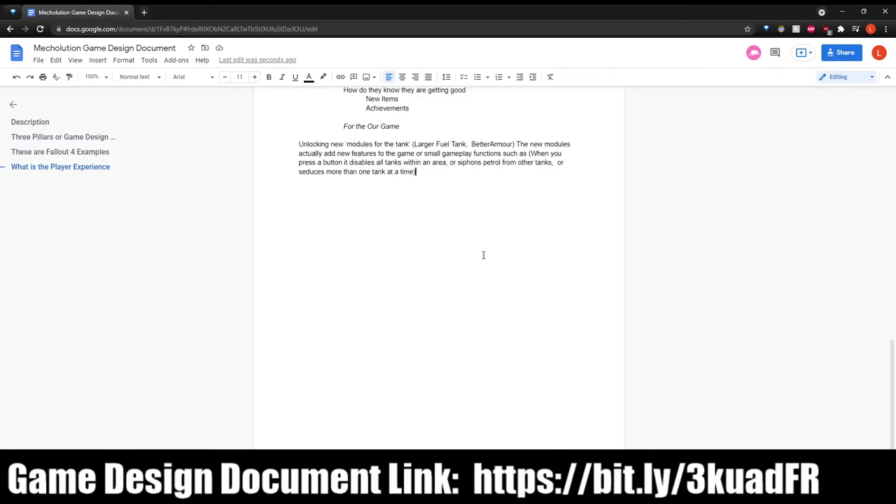
pyautogui.scroll(5, 455, 209)
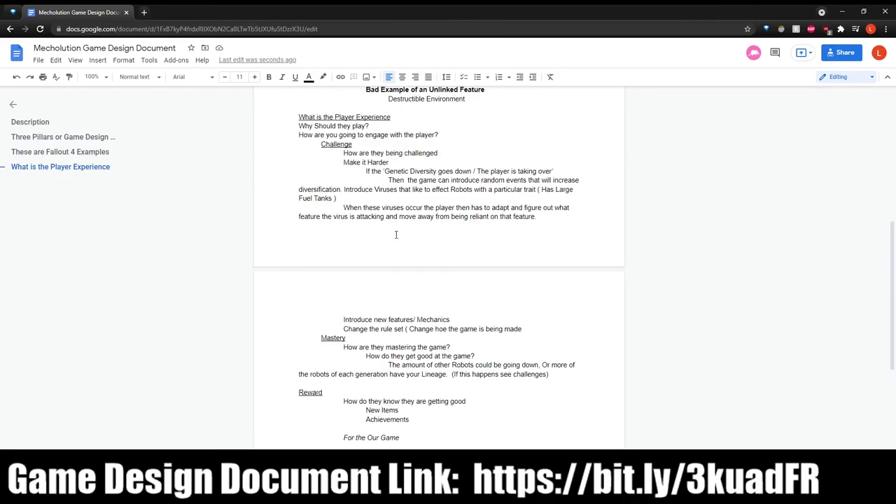
pyautogui.scroll(2, 396, 234)
pyautogui.click(417, 275)
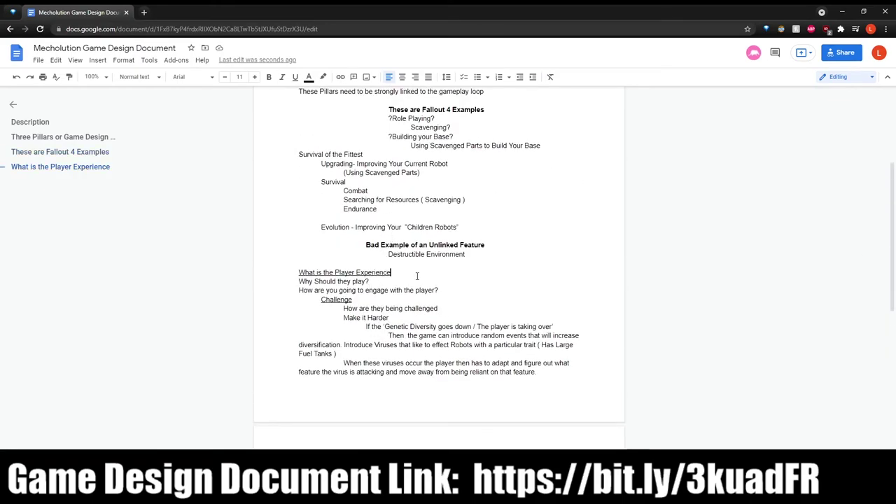
# Add the line 'Challenge- Mastery Reward Cycle' above the underlined Challenge heading.
pyautogui.press('Return')
pyautogui.press('Return')
pyautogui.press('Return')
pyautogui.write('C')
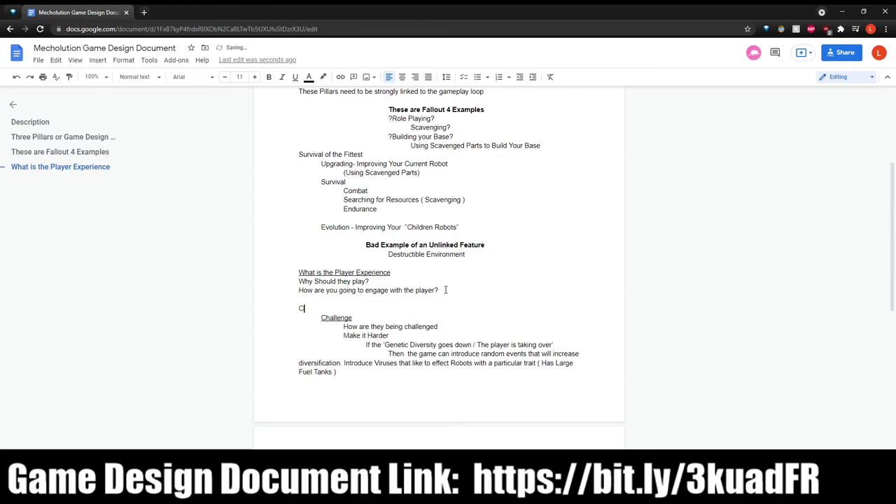
pyautogui.write('hallenge- Mastery Reward ')
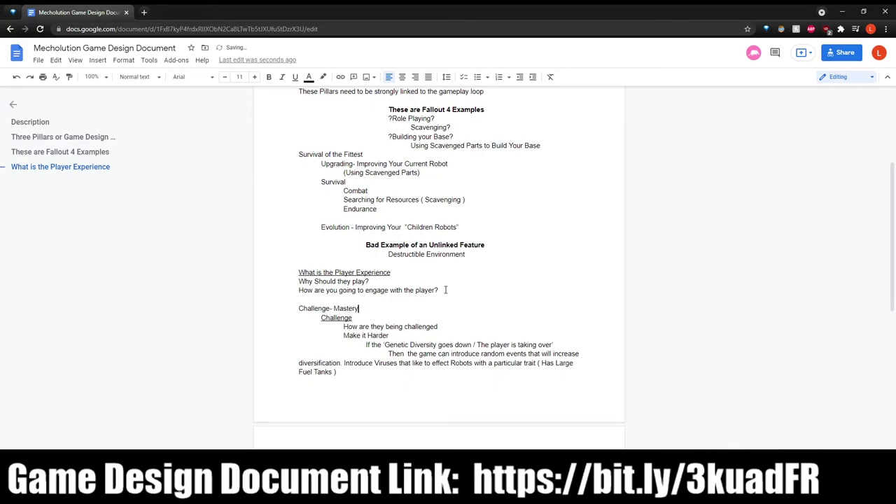
pyautogui.write('Cycle')
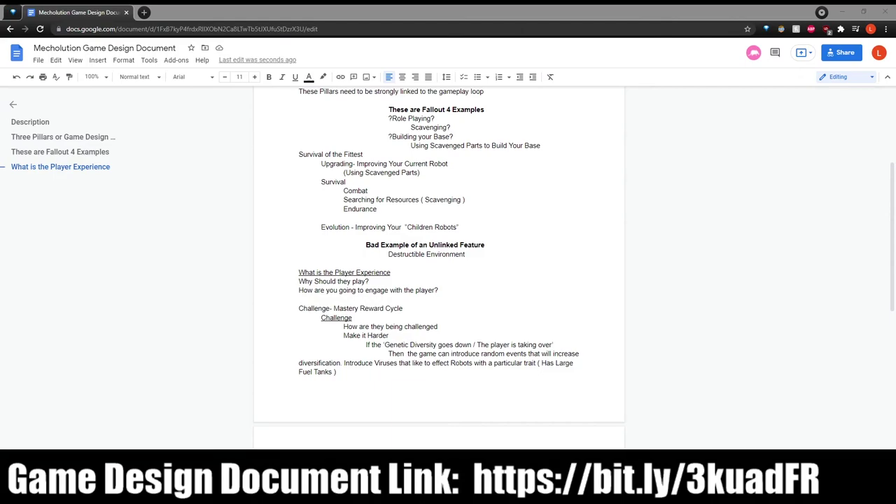
# Screenshot the triad of engagement drivers diagram and paste it below the cycle title.
pyautogui.hotkey('ctrl', 'p')
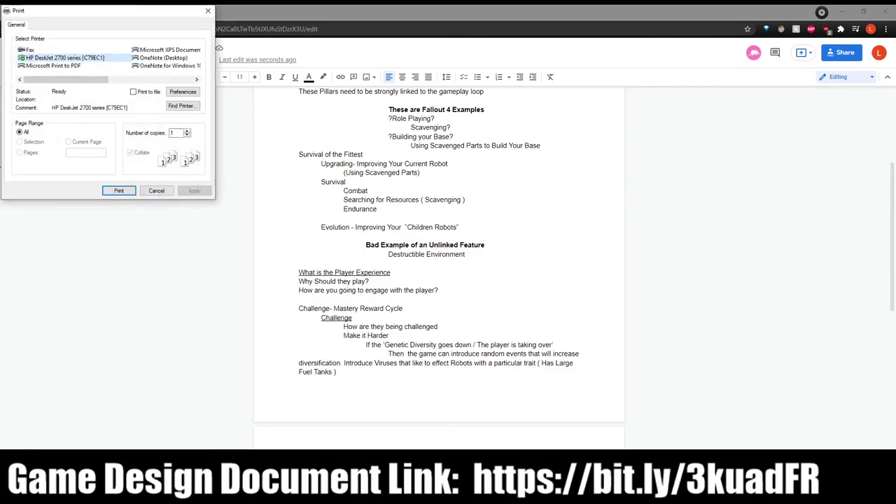
pyautogui.click(207, 10)
pyautogui.press('Print')
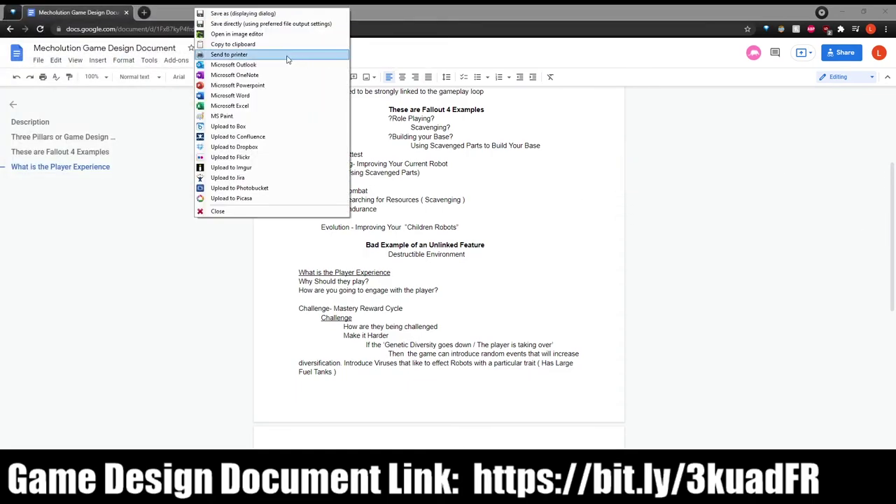
pyautogui.click(248, 46)
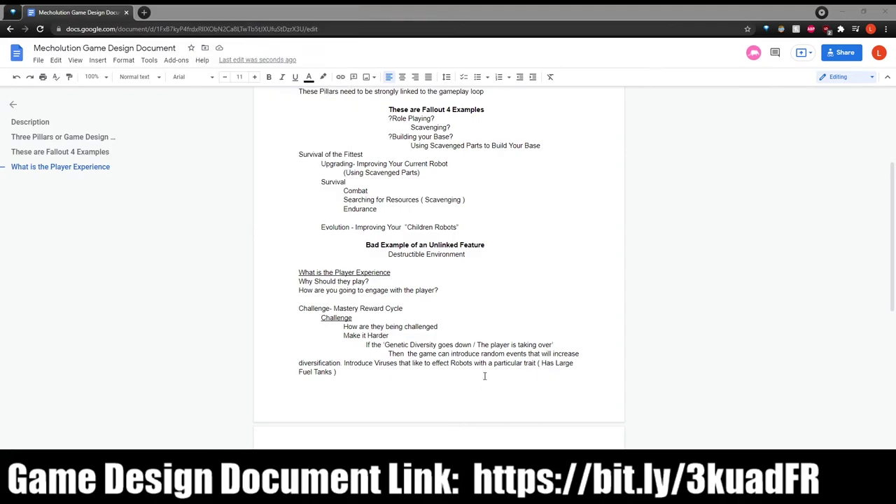
pyautogui.click(442, 308)
pyautogui.press('Return')
pyautogui.press('Return')
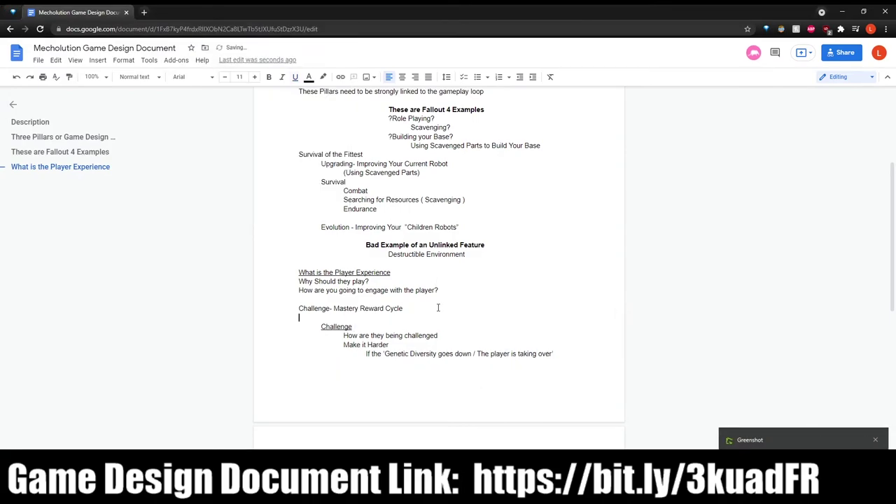
pyautogui.hotkey('ctrl', 'v')
# Resize the pasted triad diagram so it spans the page width.
pyautogui.click(430, 372)
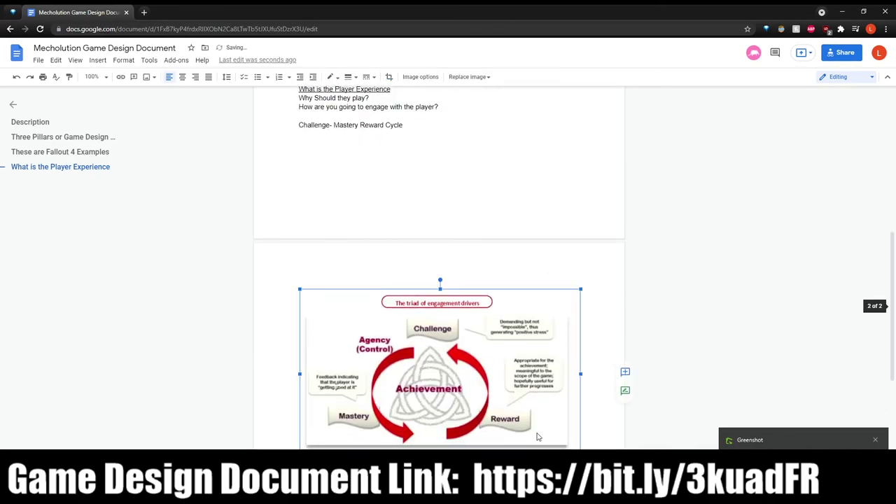
pyautogui.moveTo(581, 448); pyautogui.dragTo(440, 371)
pyautogui.click(462, 344)
pyautogui.click(418, 325)
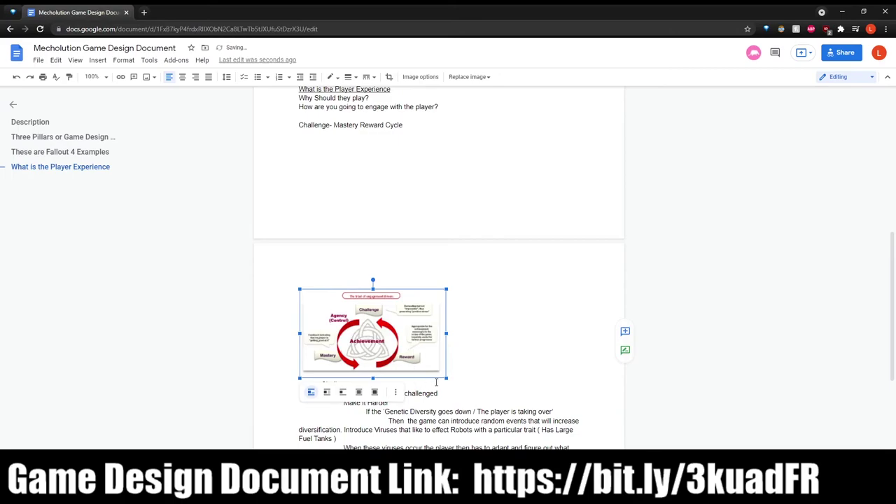
pyautogui.moveTo(450, 377); pyautogui.dragTo(592, 425)
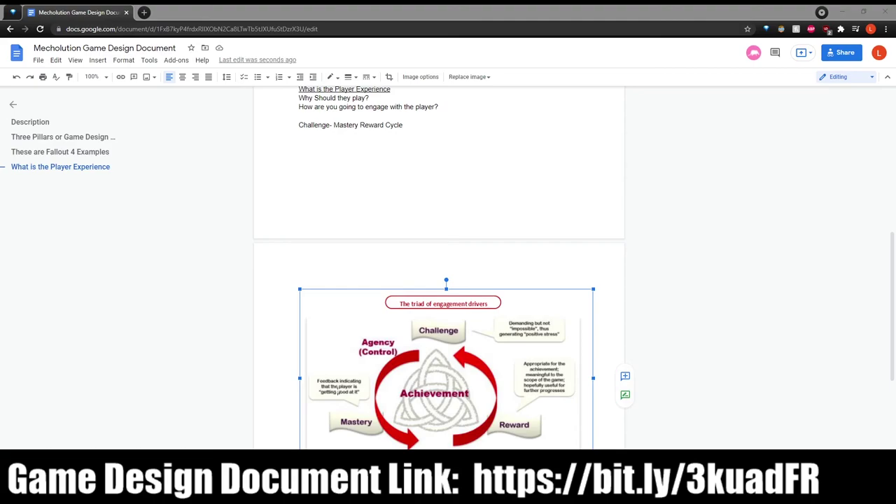
pyautogui.click(445, 201)
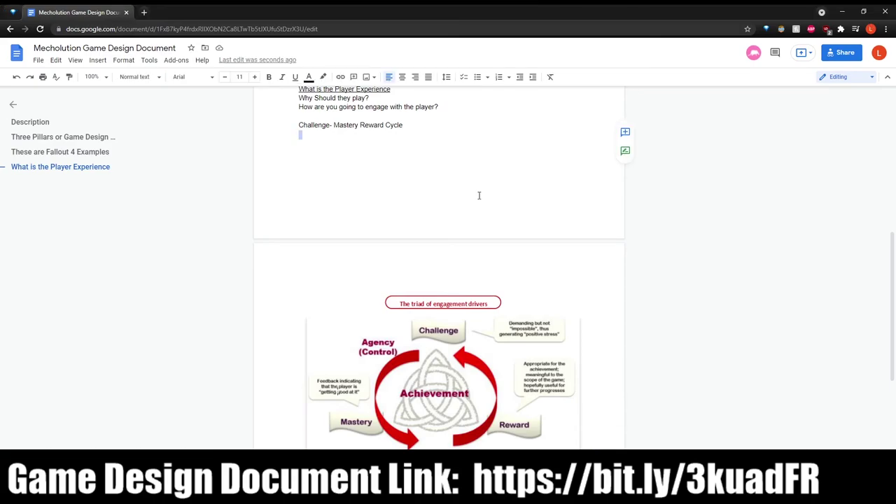
# Start a new page after the tank modules paragraph for the Think-Feel- Do section.
pyautogui.scroll(-4, 469, 197)
pyautogui.click(471, 435)
pyautogui.press('Return')
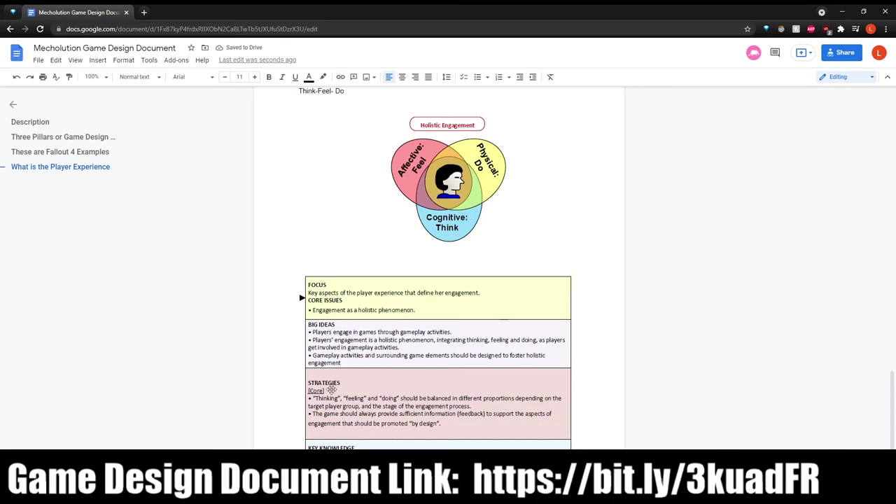
pyautogui.scroll(-1, 376, 350)
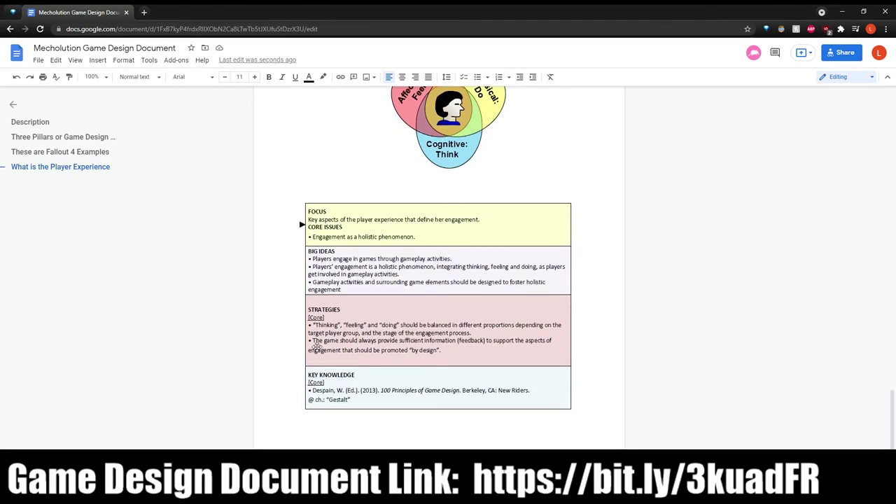
pyautogui.scroll(2, 341, 356)
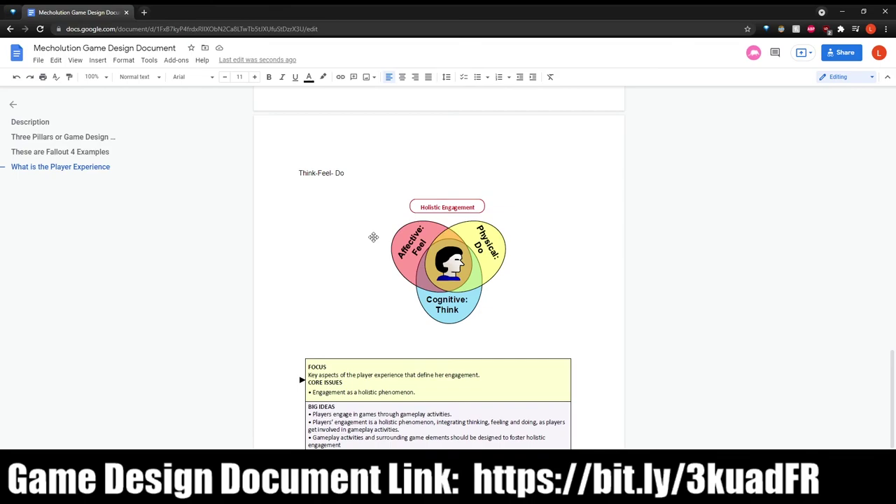
pyautogui.scroll(-2, 373, 238)
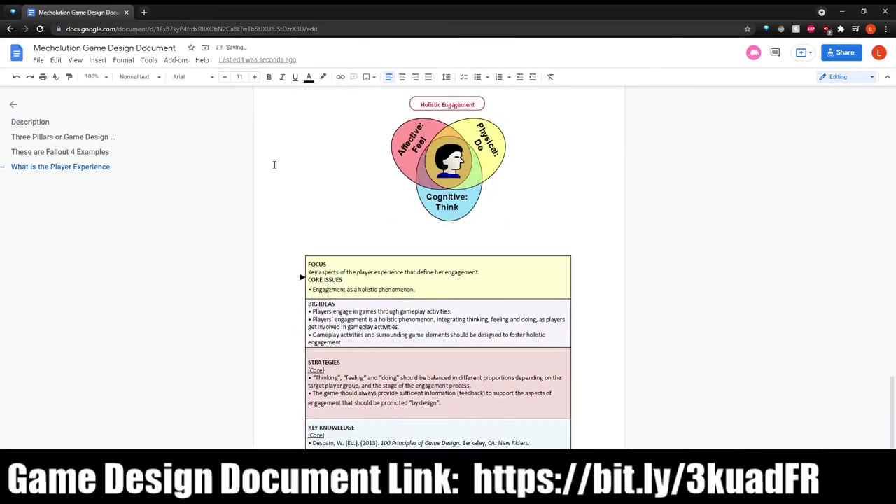
pyautogui.scroll(5, 462, 427)
pyautogui.scroll(-2, 462, 427)
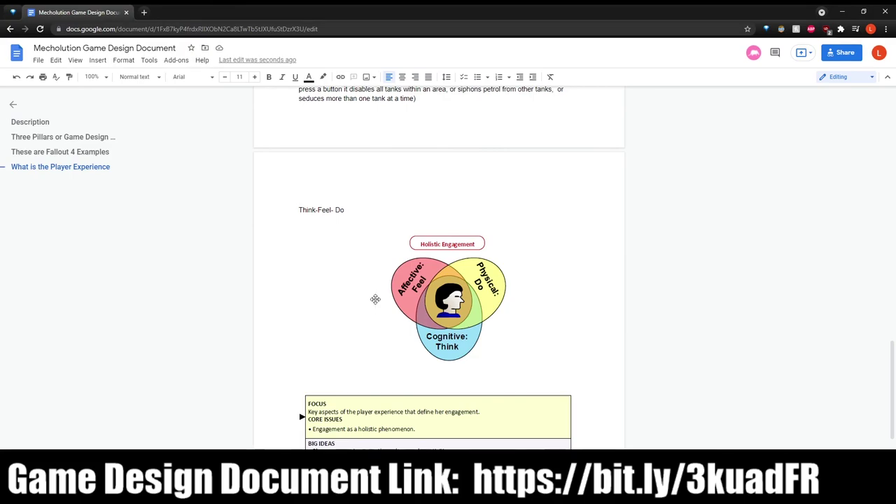
pyautogui.scroll(-3, 374, 298)
pyautogui.scroll(2, 306, 210)
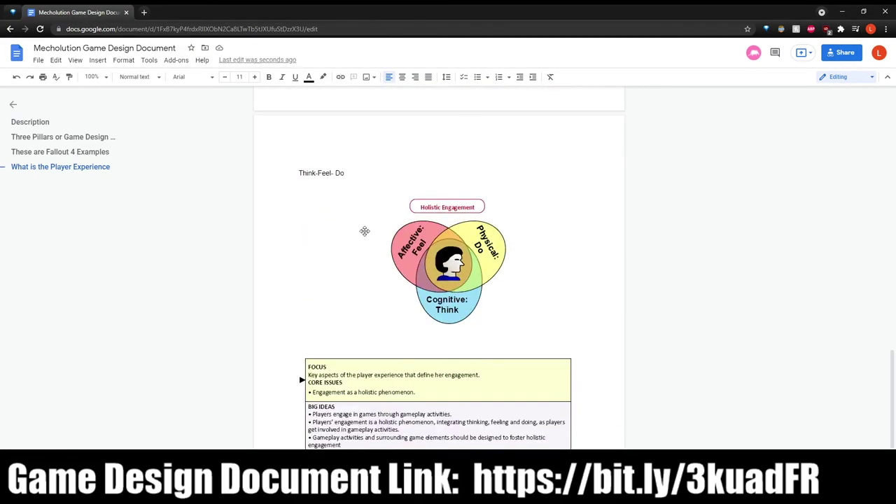